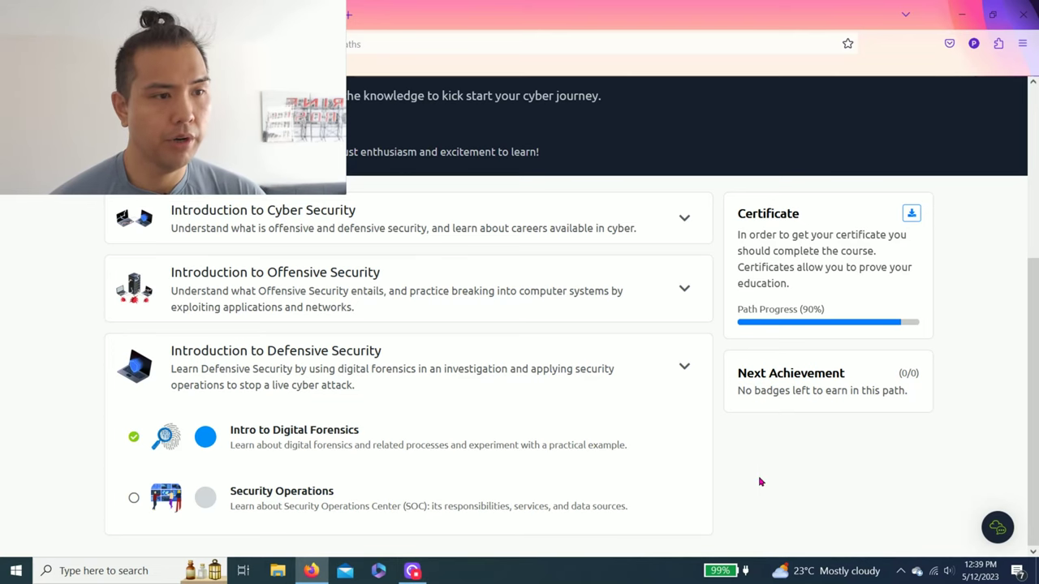
- Open the Security Operations room from the Defensive Security learning path
scroll(760, 482, up, 3)
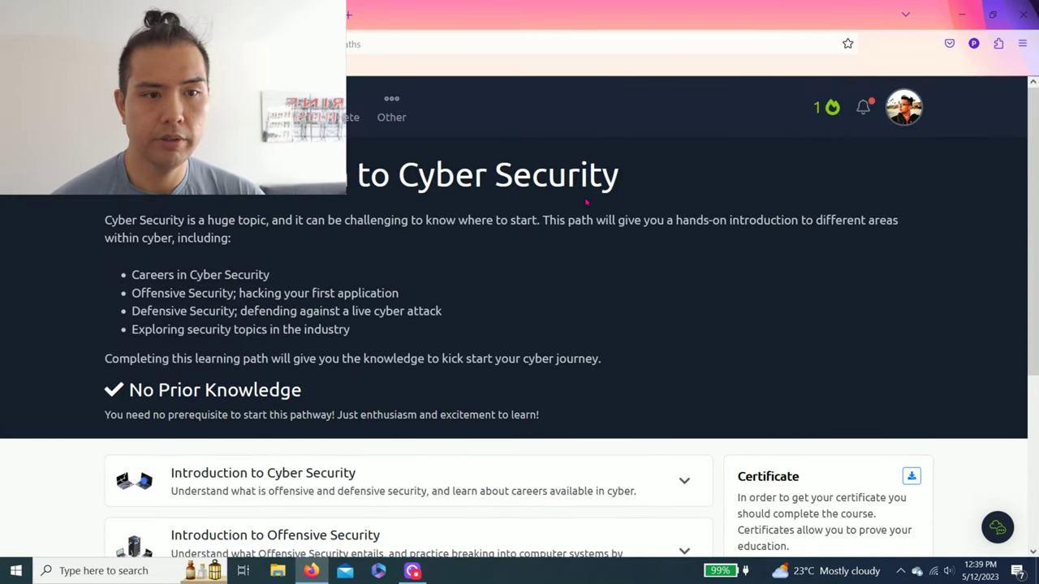
drag(625, 188, 325, 180)
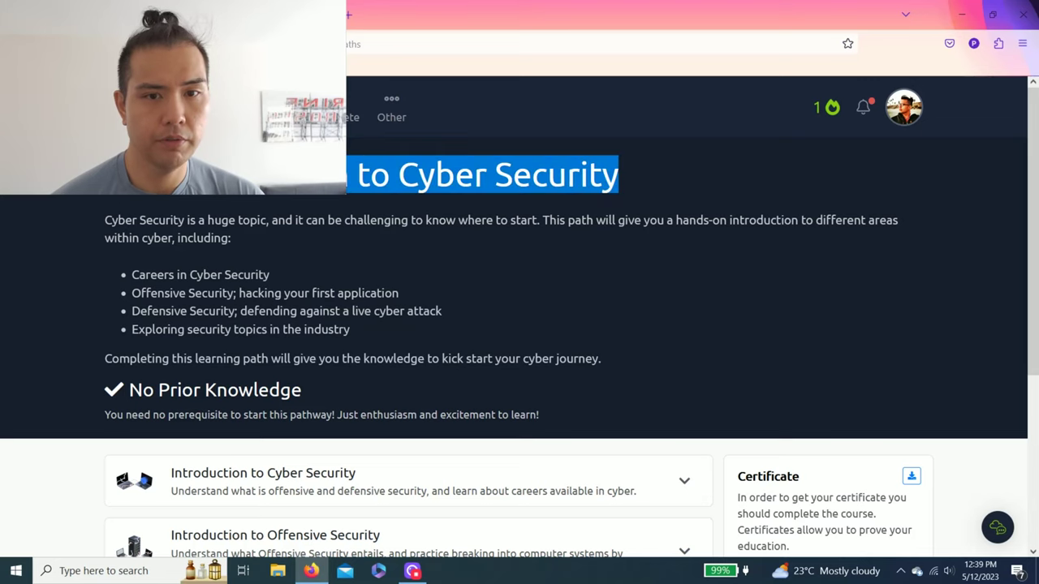
click(325, 180)
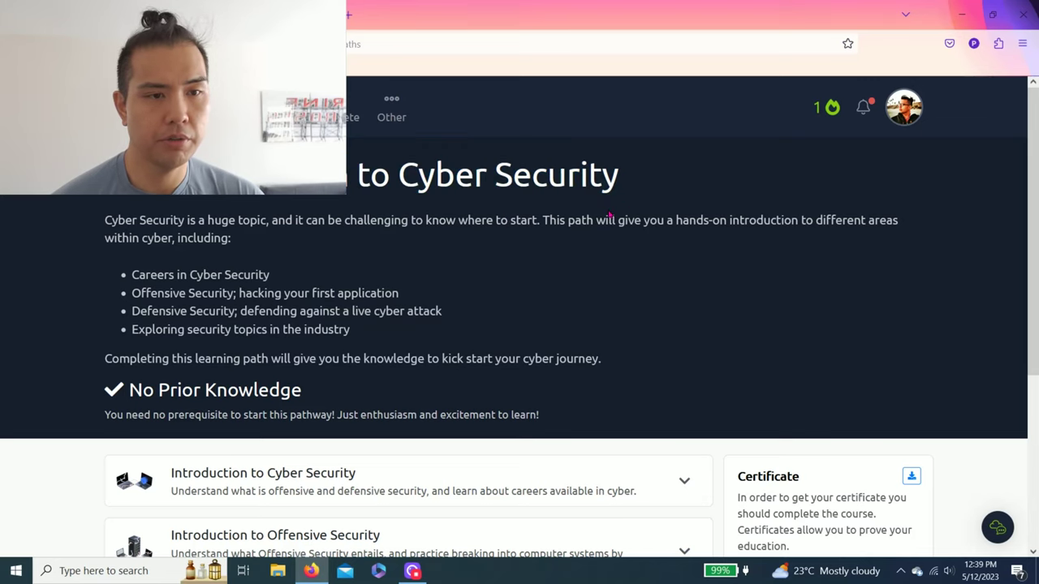
scroll(605, 228, down, 3)
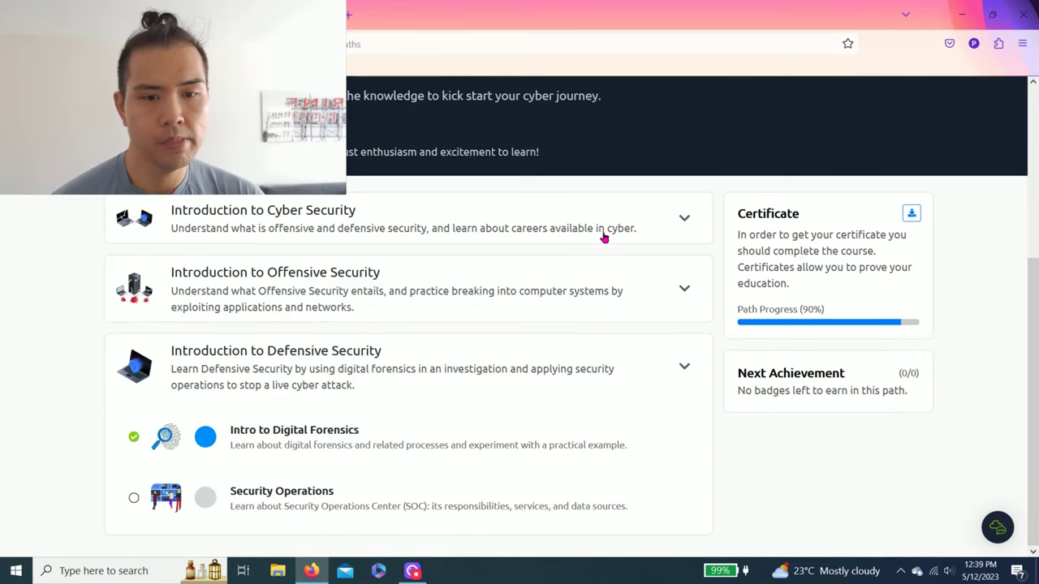
click(315, 506)
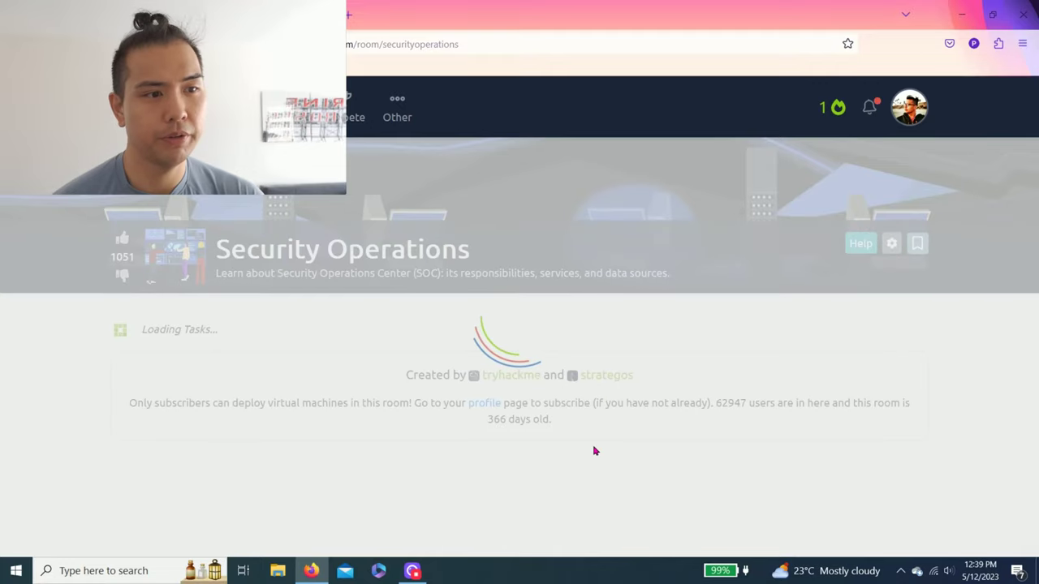
- Scroll through Task 1's SOC introduction text and questions
scroll(917, 405, down, 2)
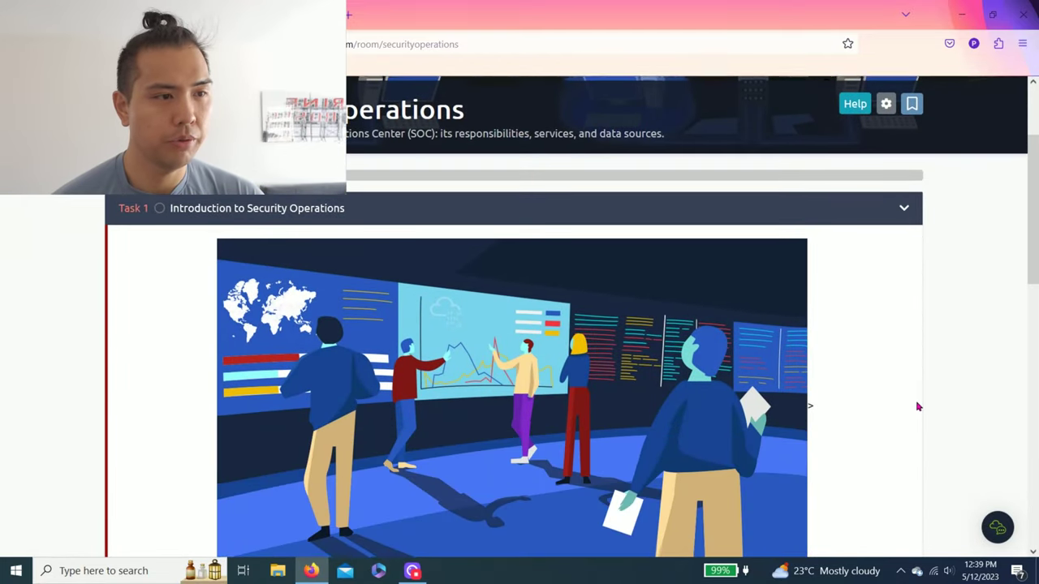
scroll(903, 379, up, 2)
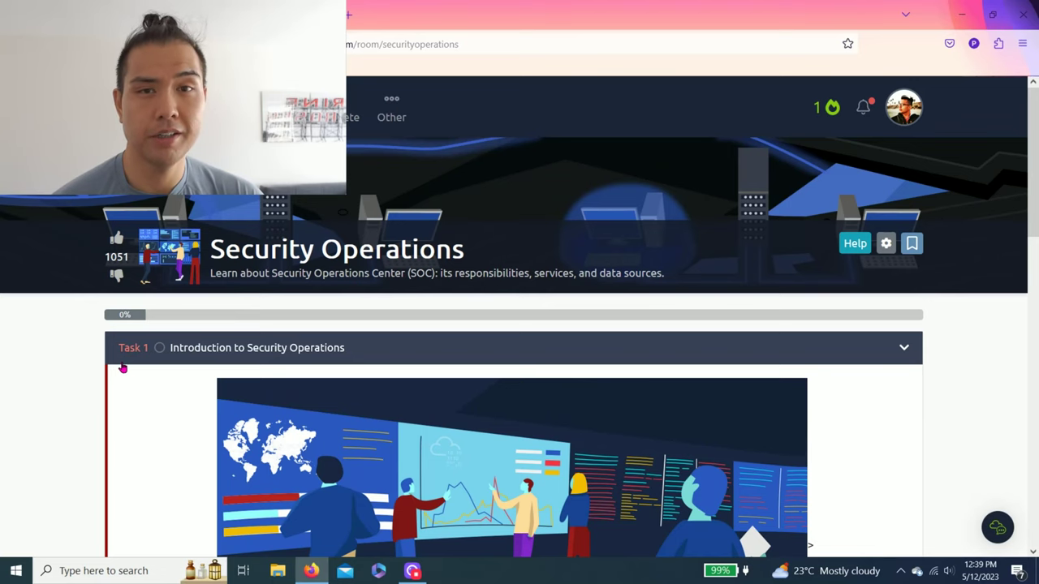
scroll(134, 381, down, 1)
scroll(137, 382, down, 1)
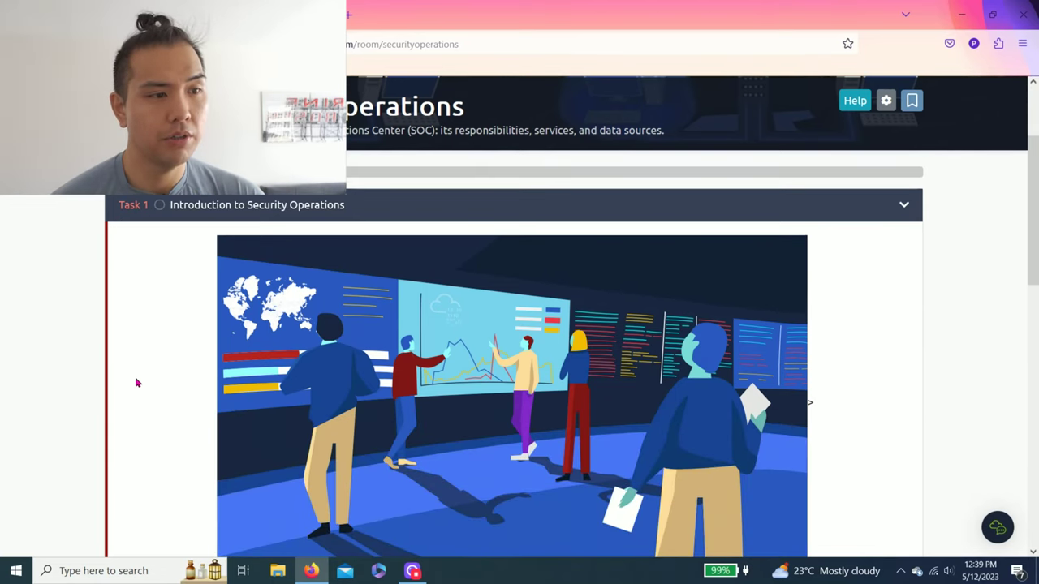
scroll(139, 378, down, 7)
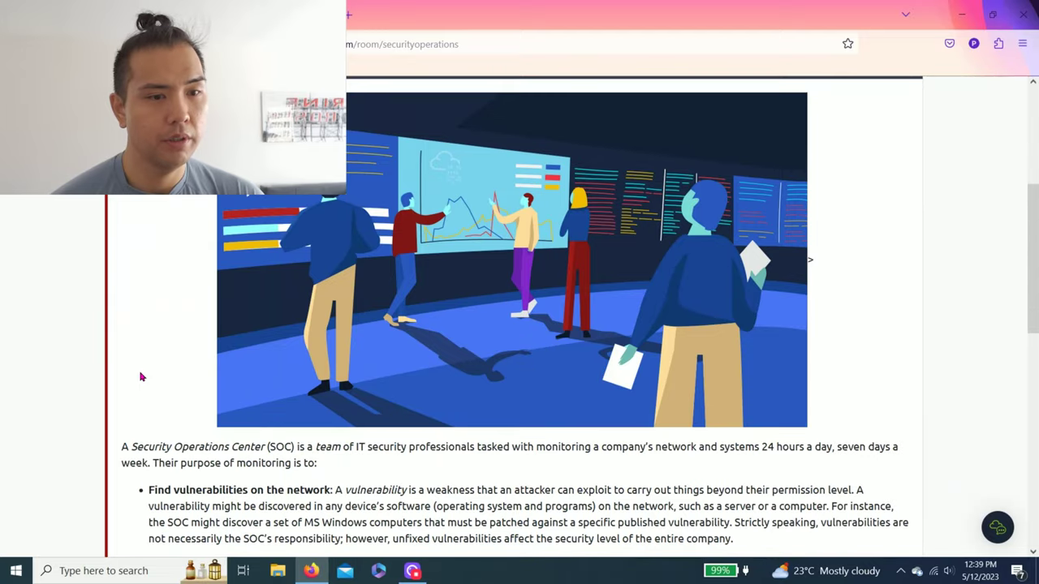
scroll(139, 376, down, 4)
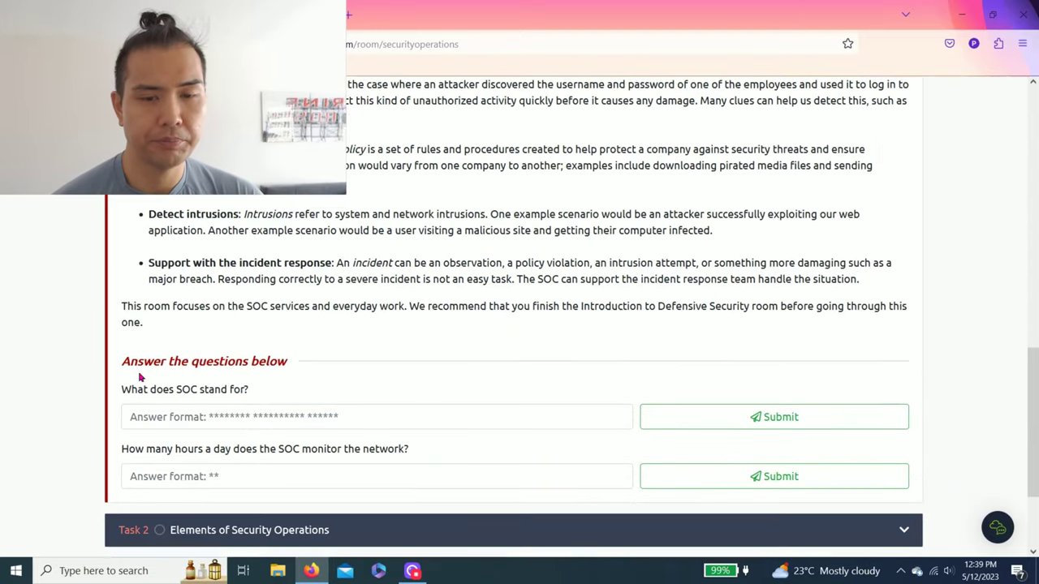
scroll(139, 377, up, 2)
scroll(139, 377, down, 2)
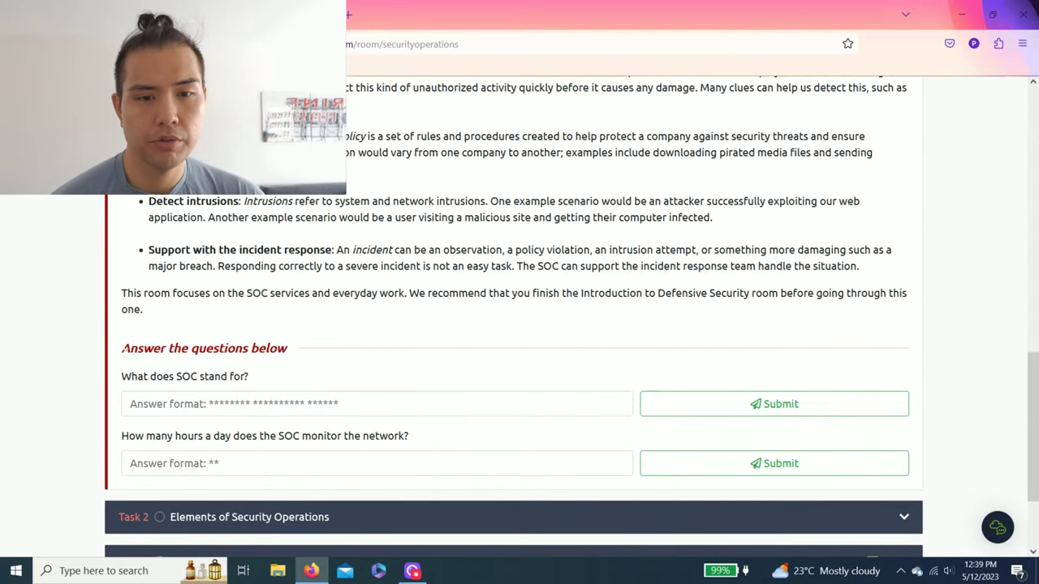
- Locate the question on what SOC stands for and the term Security Operations Center
drag(123, 355, 132, 380)
click(289, 357)
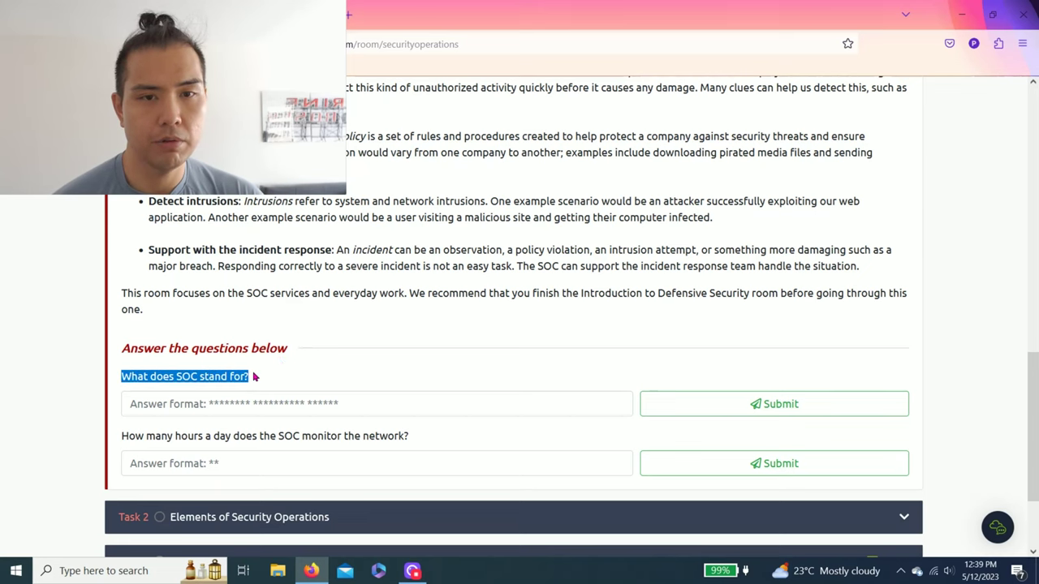
scroll(254, 377, up, 5)
scroll(286, 392, up, 5)
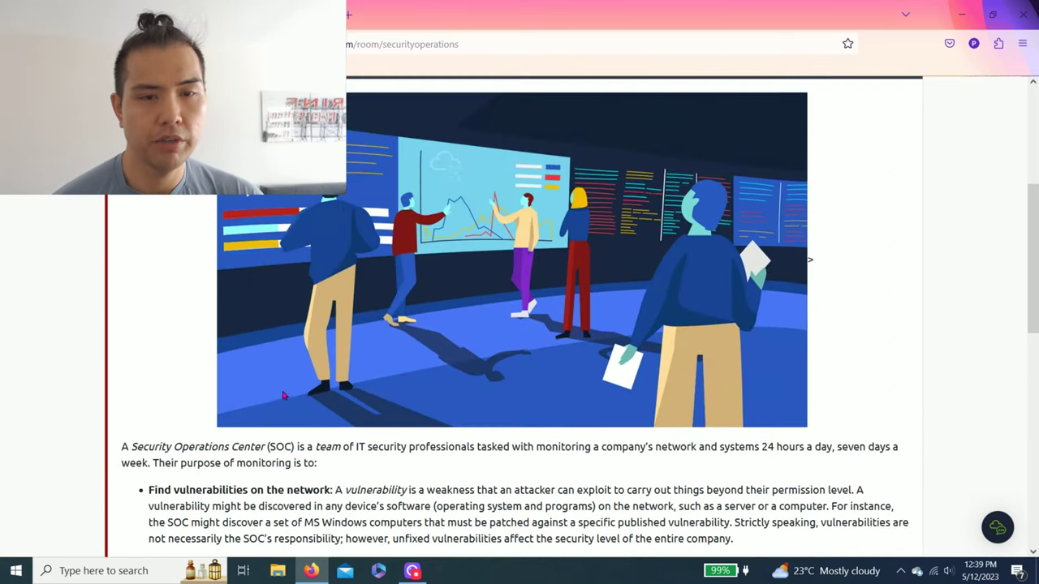
scroll(202, 406, down, 5)
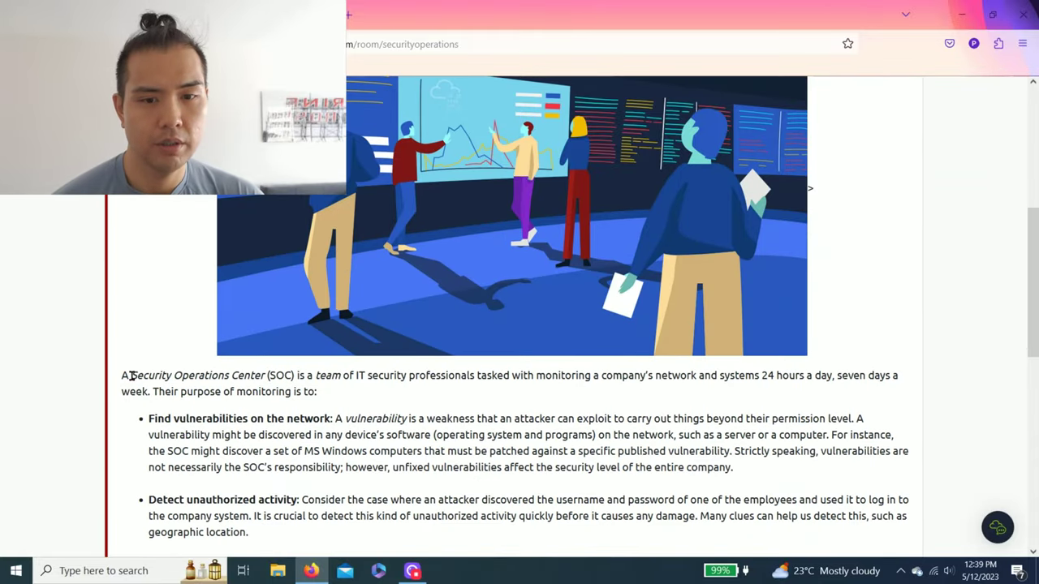
drag(135, 374, 207, 376)
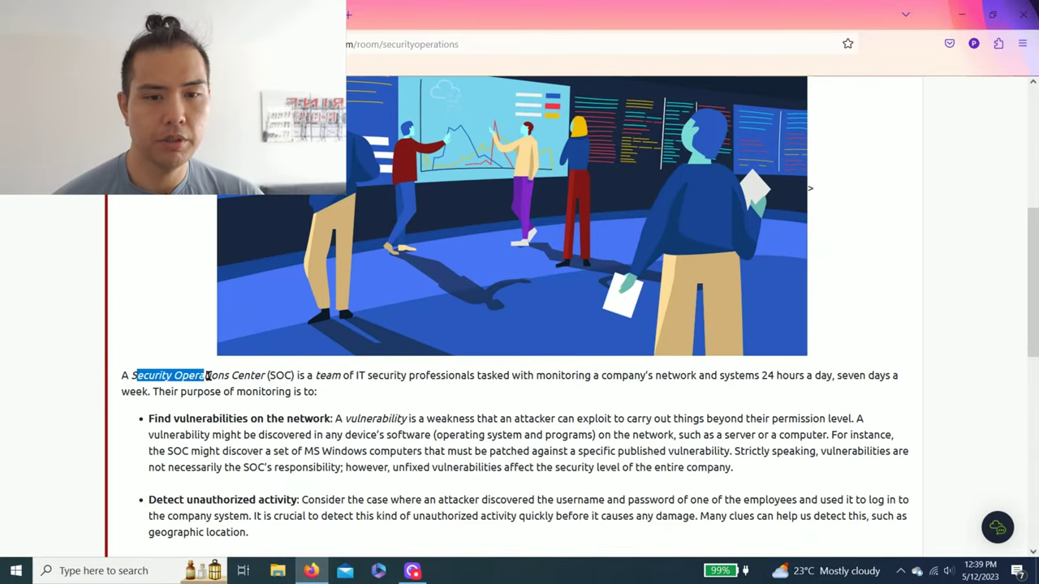
click(215, 376)
- Answer what SOC stands for with 'Security Operations Center'
scroll(258, 386, down, 5)
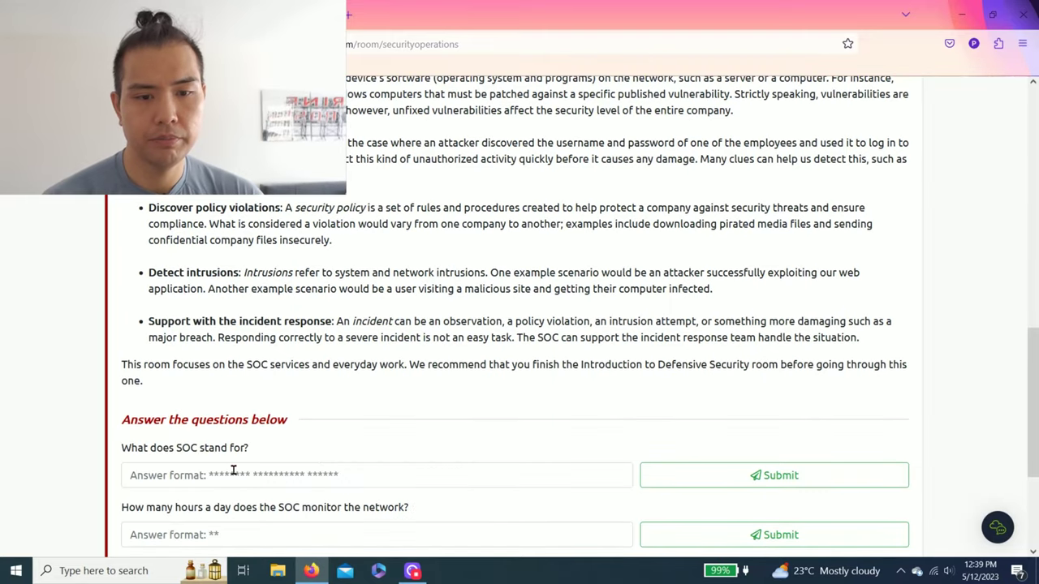
click(233, 474)
text(Sec)
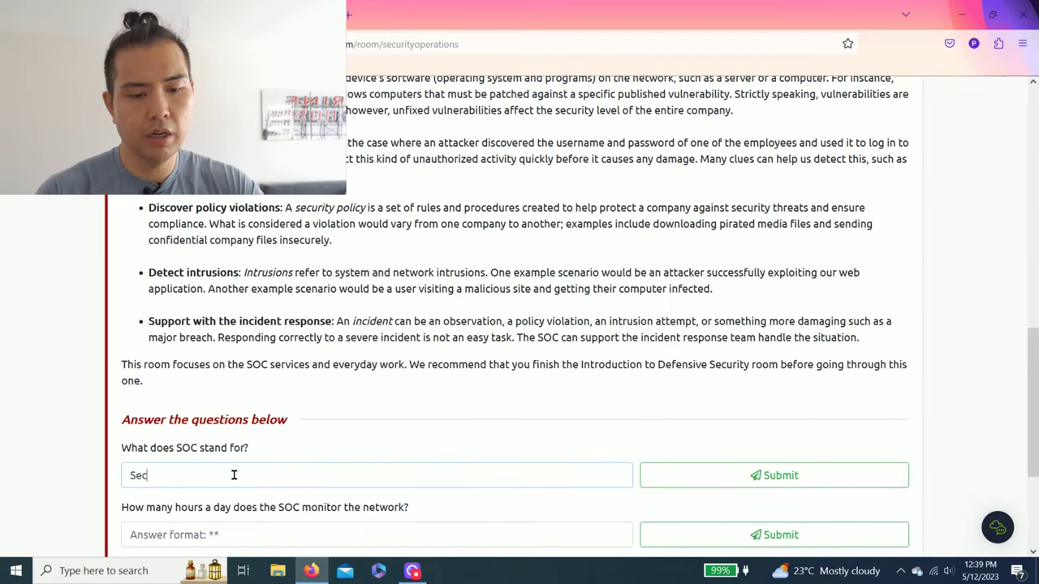
text(urity Operations)
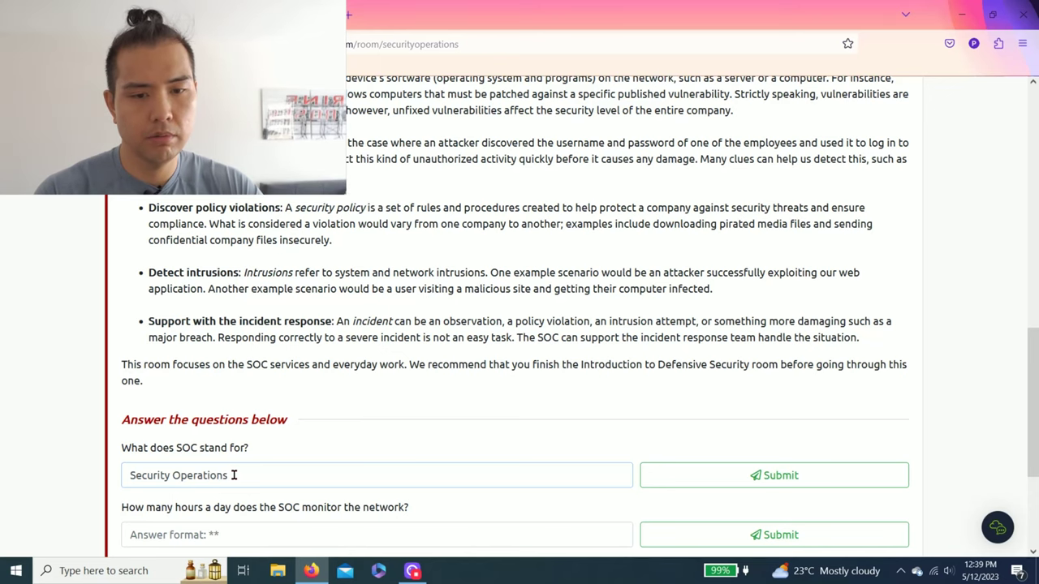
text( Center)
key(Return)
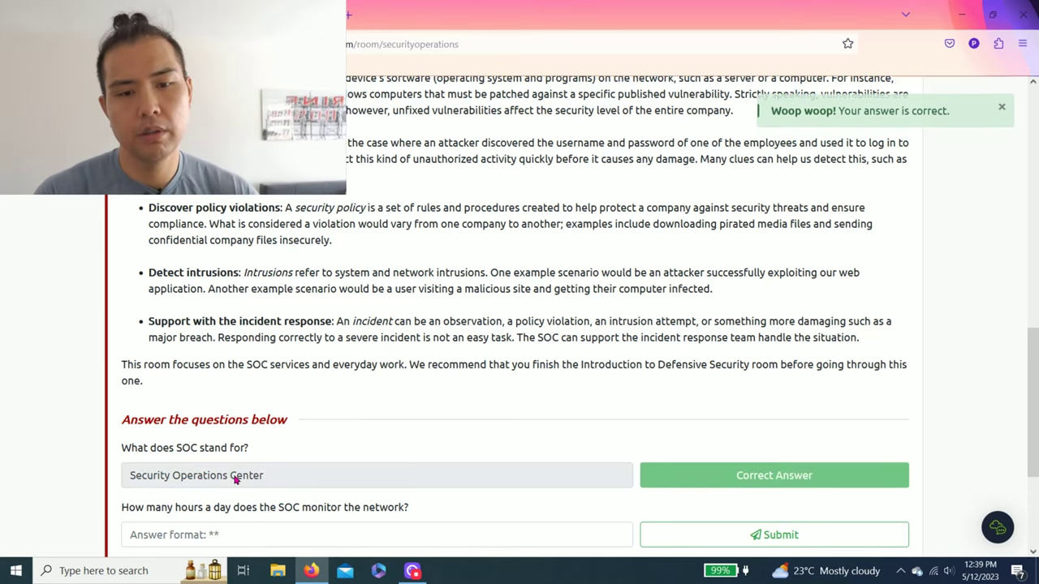
- Answer the hours-per-day monitoring question with 24 and expand Task 2, Elements of Security Operations
scroll(123, 507, down, 2)
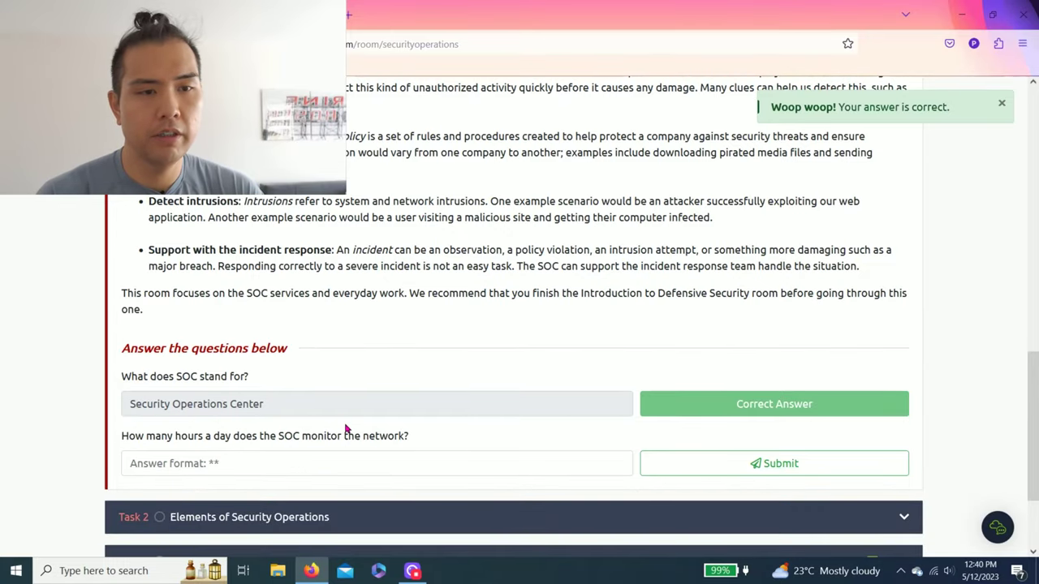
scroll(345, 428, up, 5)
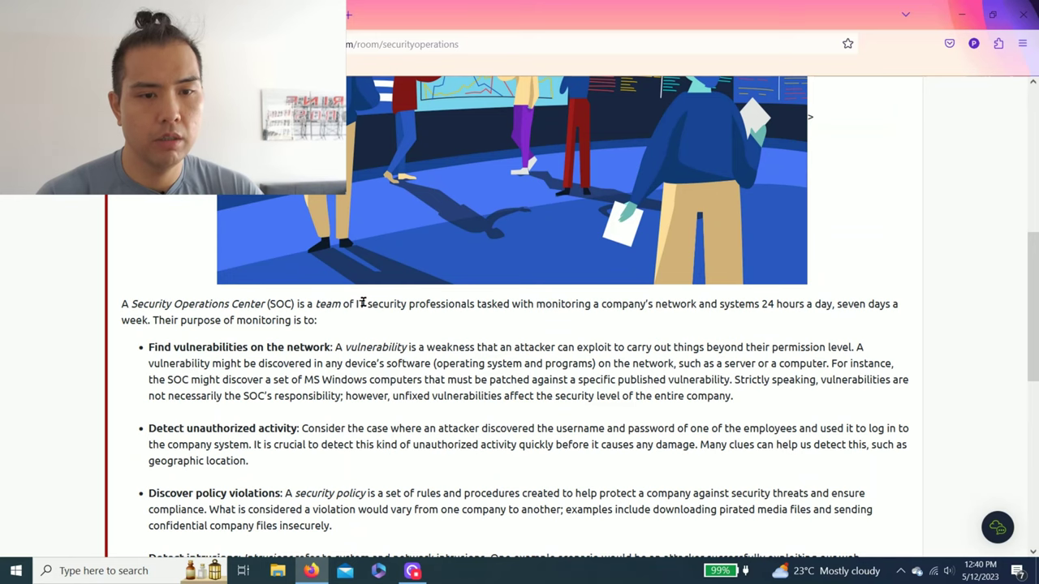
drag(362, 303, 670, 307)
click(669, 306)
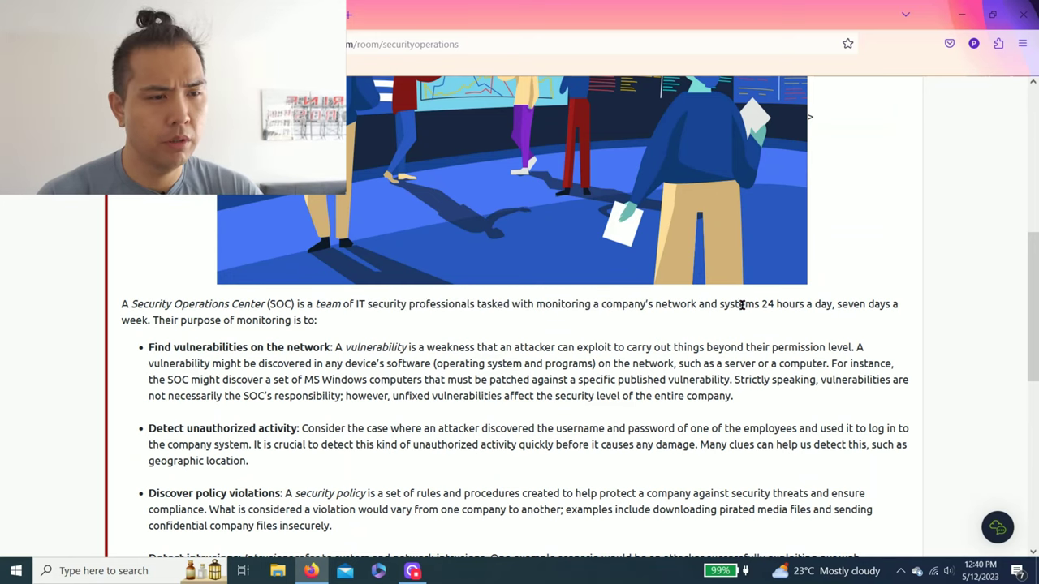
drag(796, 304, 808, 304)
scroll(811, 298, down, 5)
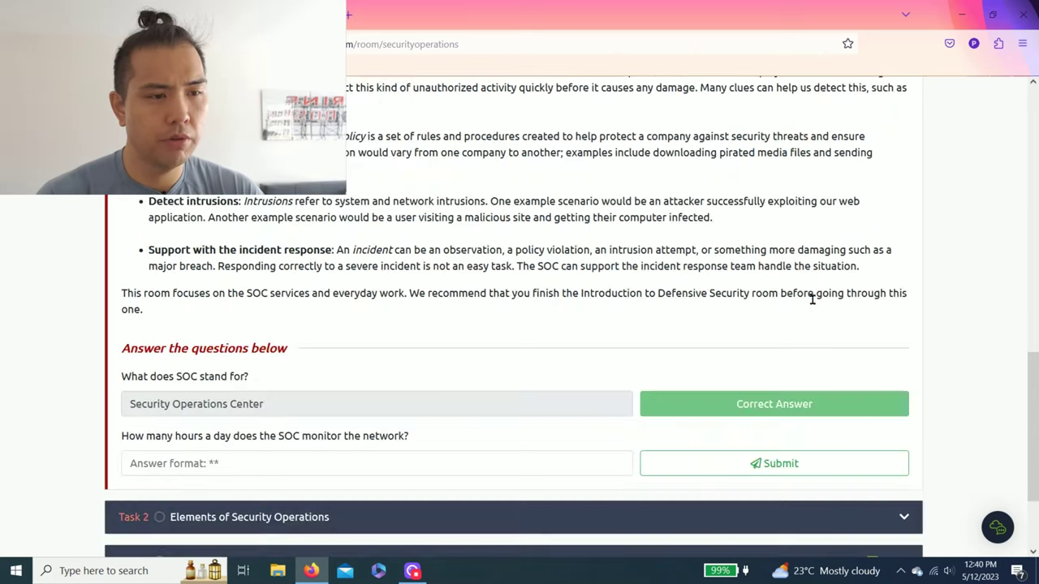
click(470, 457)
text(24)
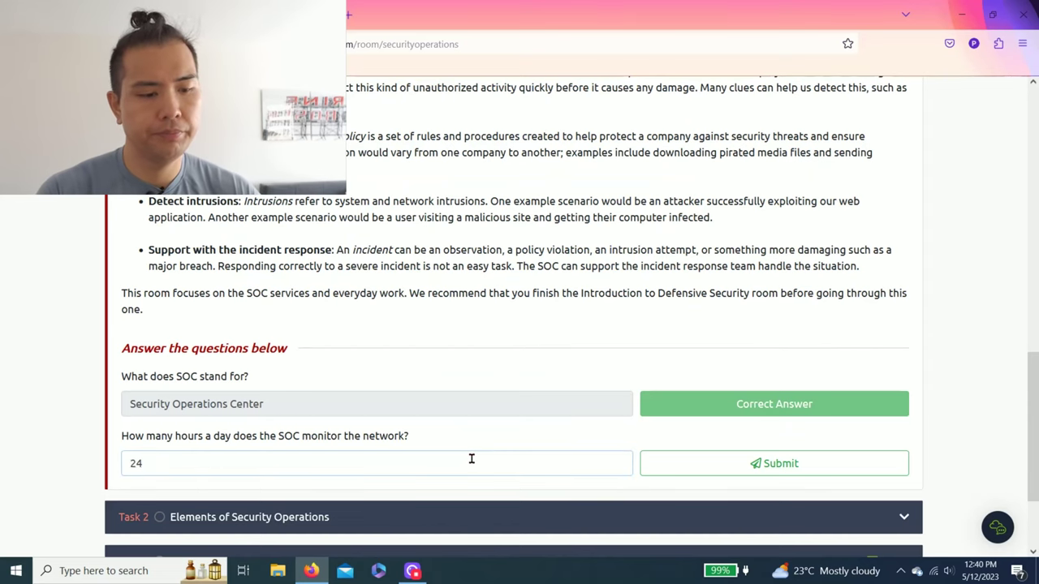
key(Return)
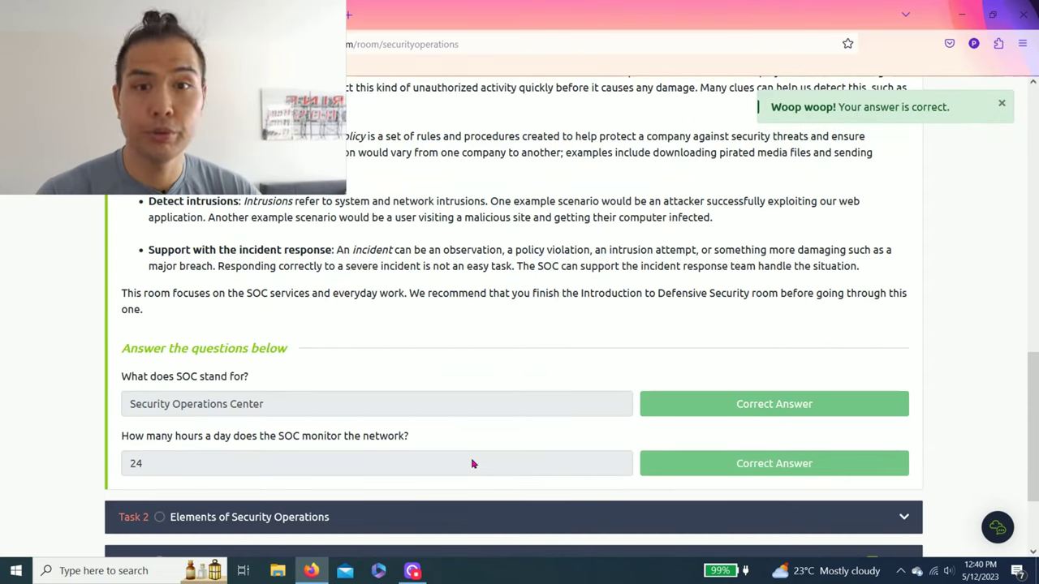
click(317, 522)
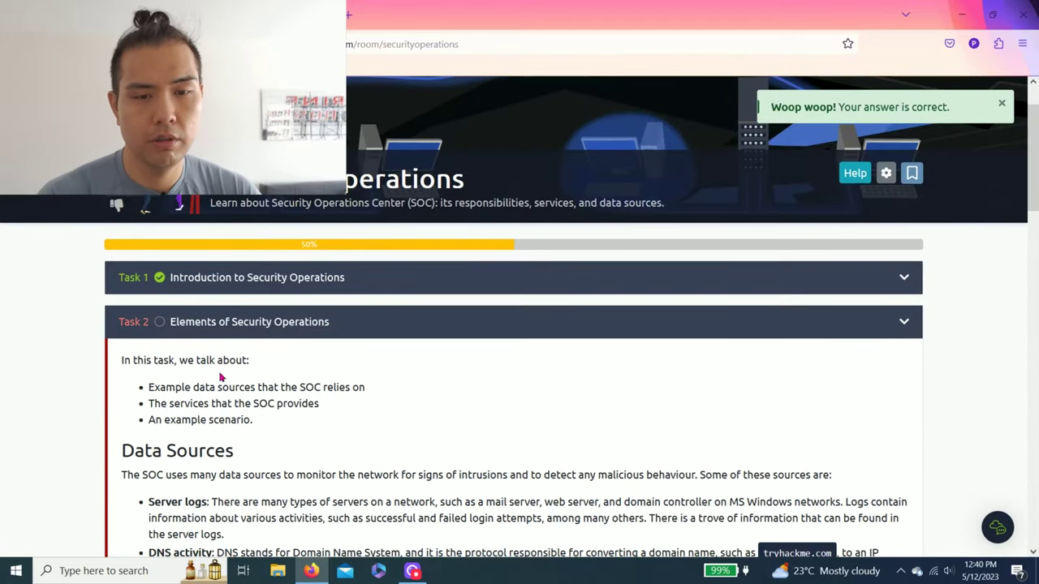
- Copy the words 'Network security monitoring' from the SOC Services list
scroll(252, 349, down, 3)
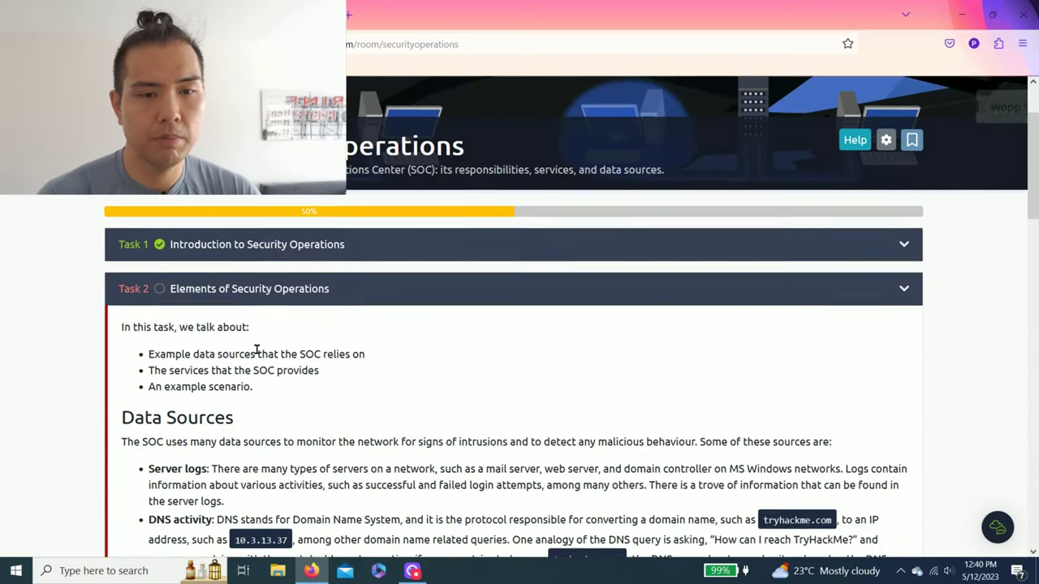
scroll(265, 354, down, 1)
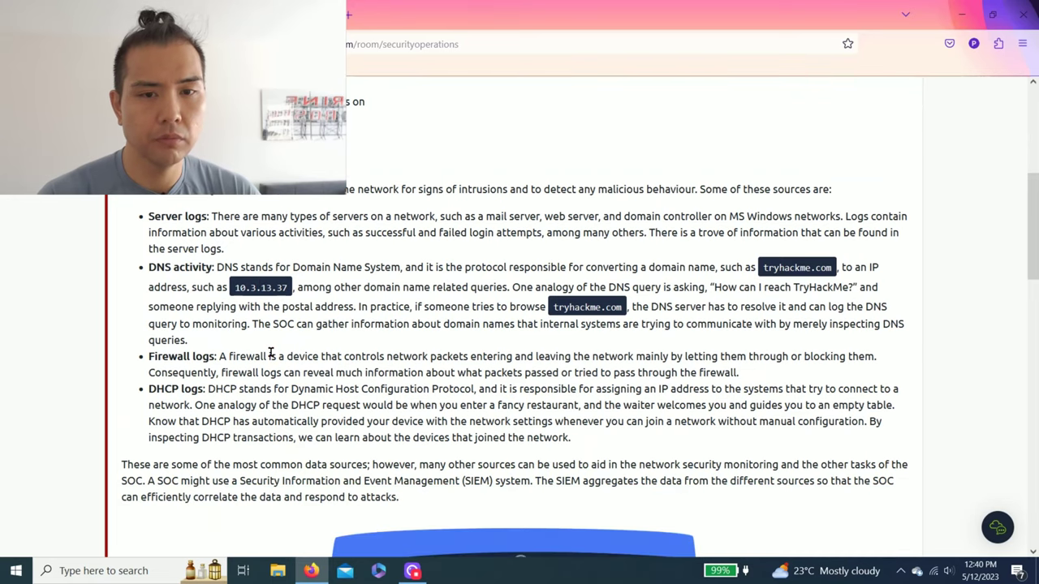
scroll(272, 354, down, 15)
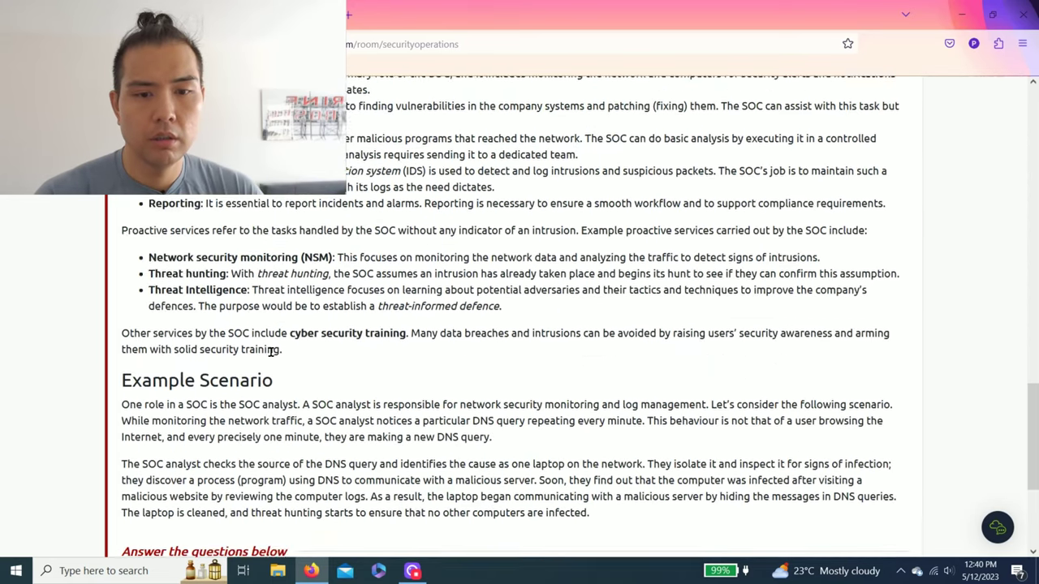
scroll(271, 355, down, 3)
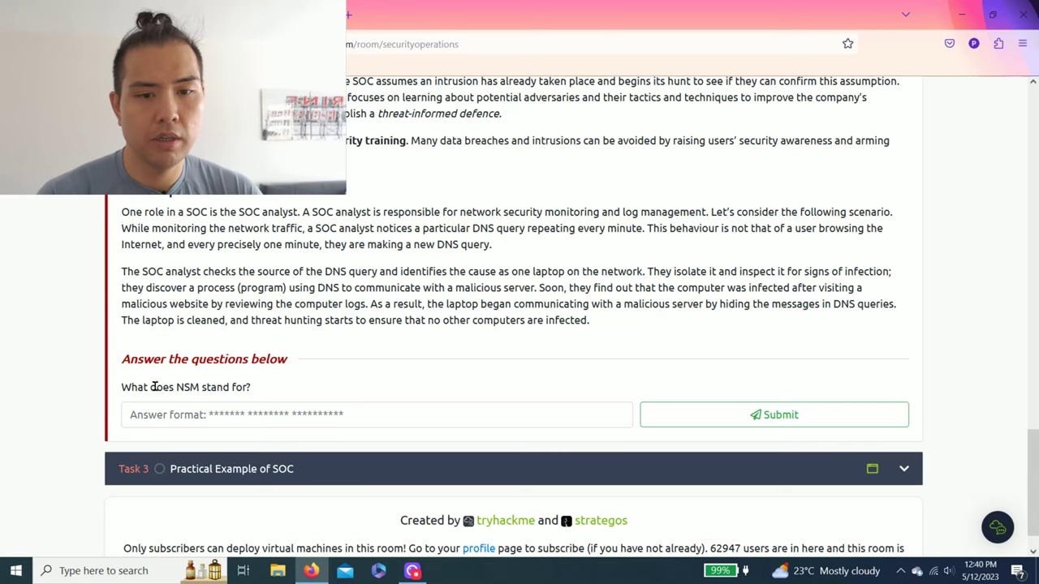
scroll(211, 387, up, 4)
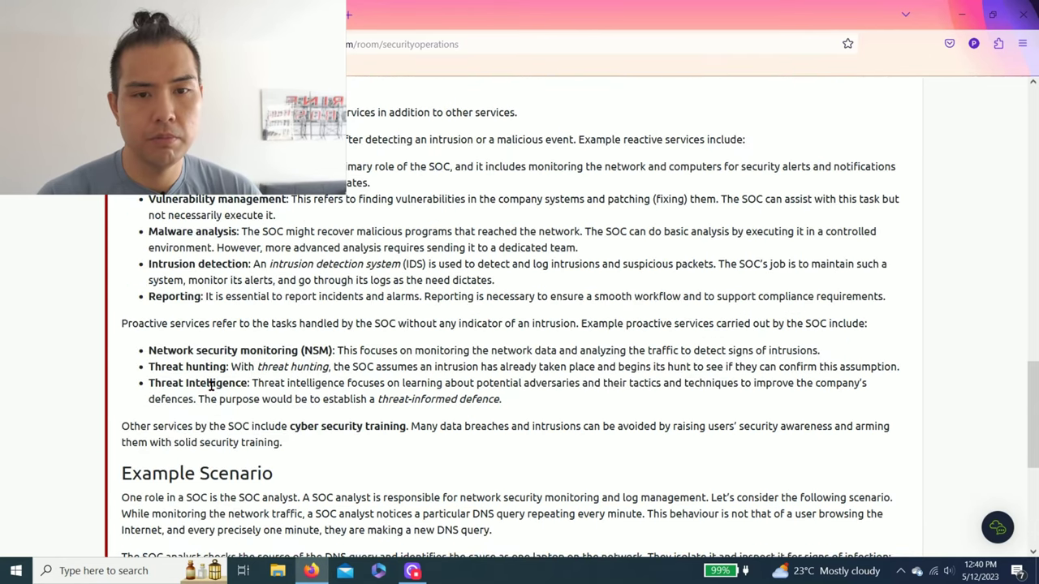
scroll(210, 387, up, 3)
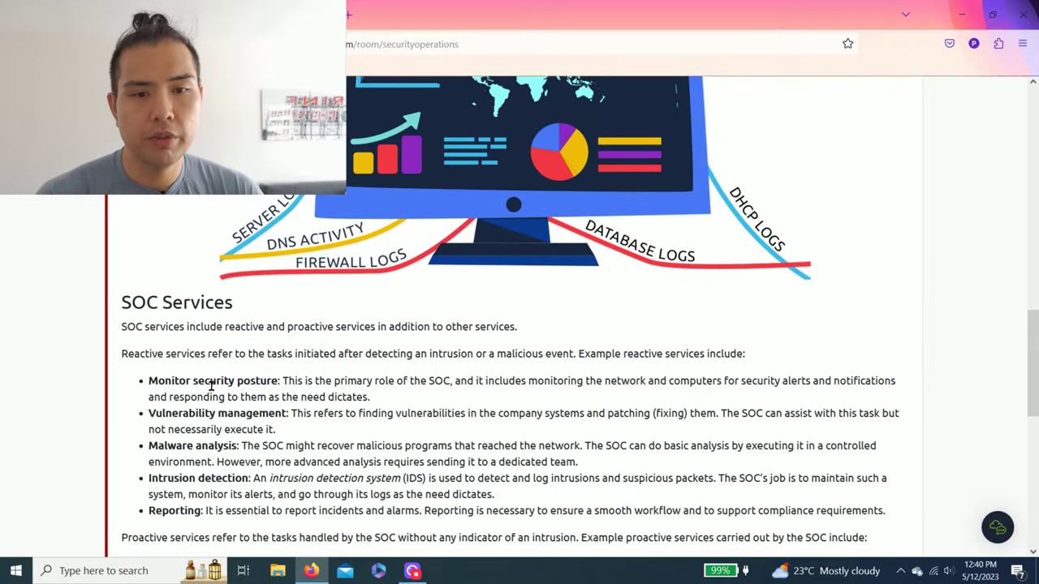
scroll(82, 355, down, 1)
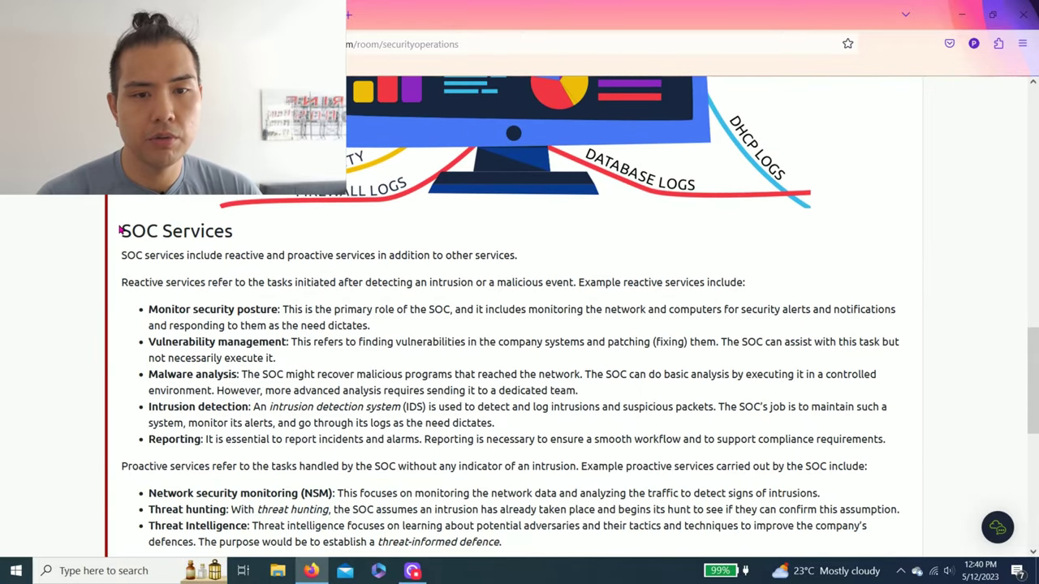
scroll(217, 297, down, 2)
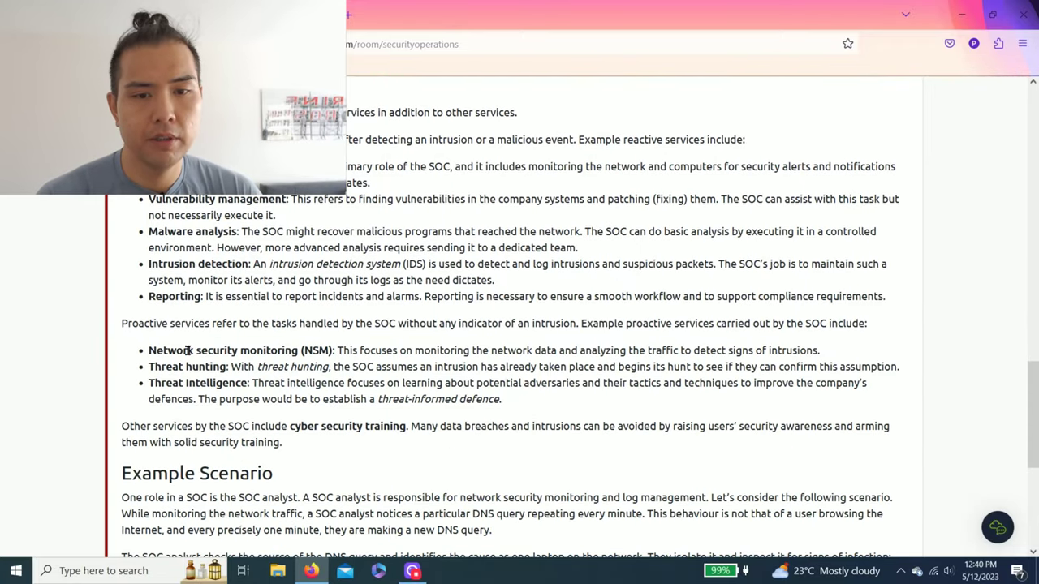
drag(149, 349, 329, 350)
key(ctrl+c)
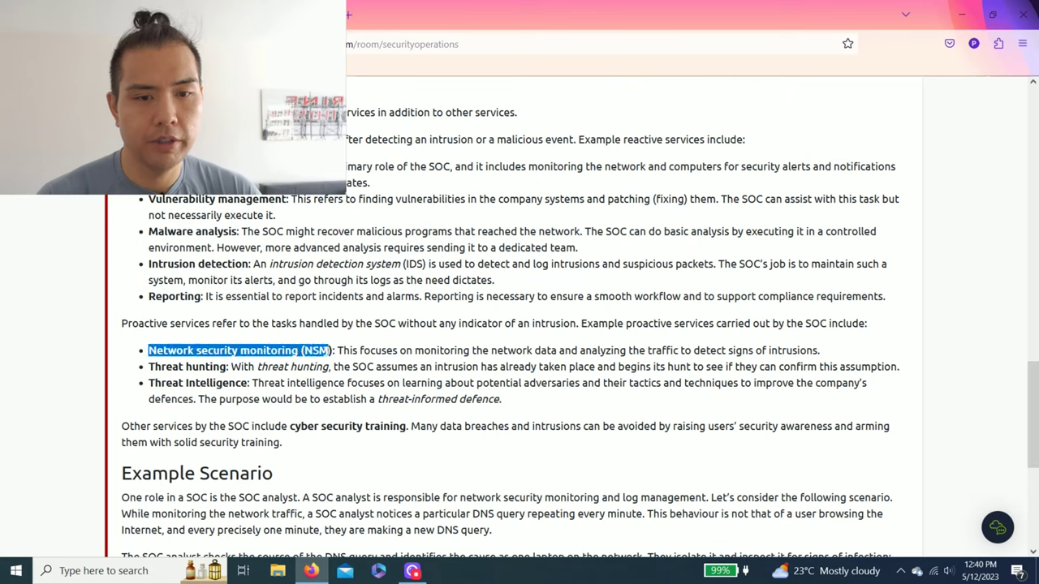
click(287, 350)
drag(149, 349, 294, 350)
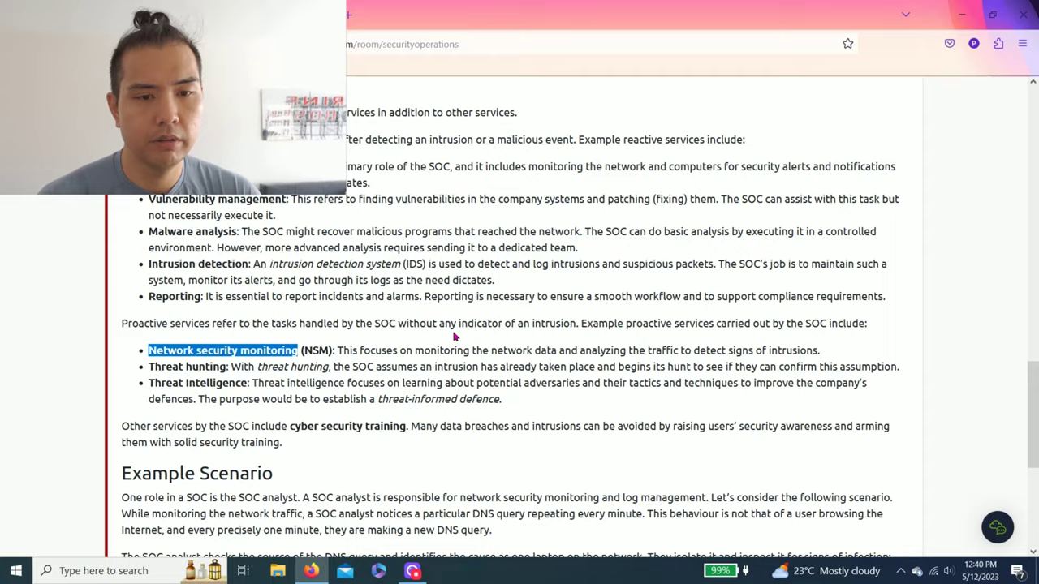
- Submit 'Network security monitoring' as the NSM answer and expand Task 3, Practical Example of SOC
scroll(454, 336, down, 4)
click(364, 409)
key(ctrl+v)
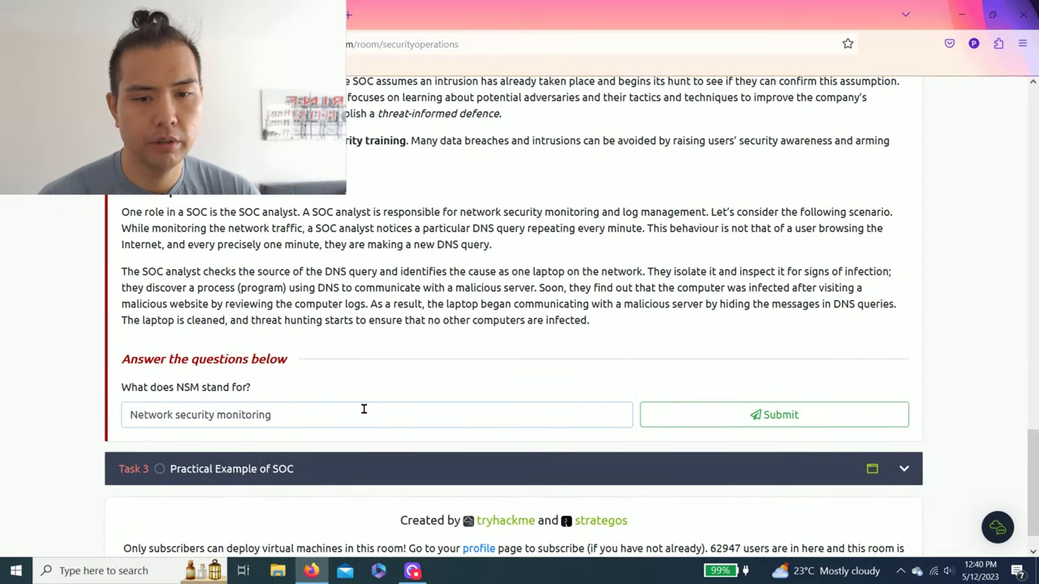
click(799, 424)
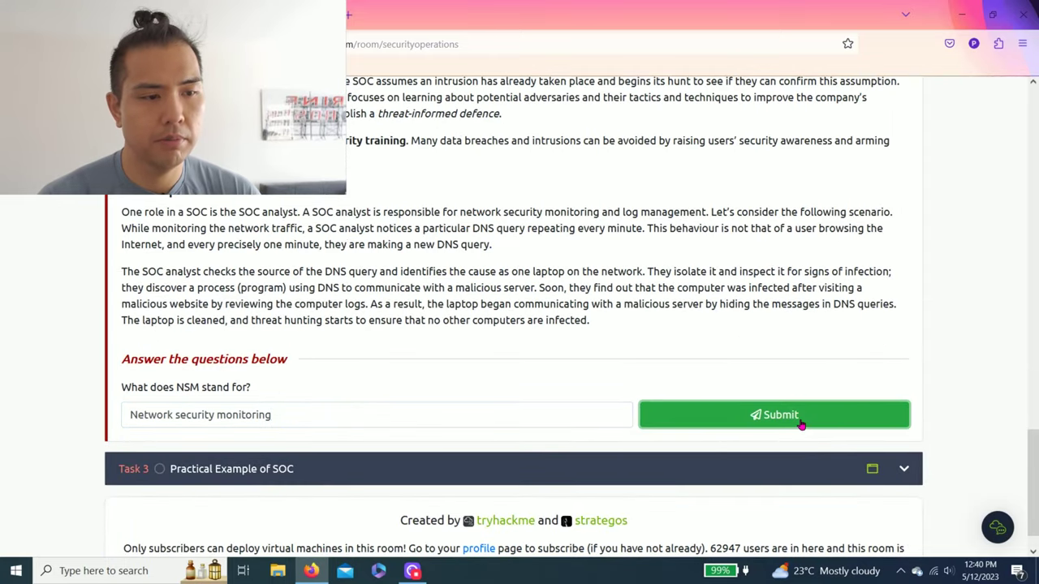
scroll(306, 294, up, 20)
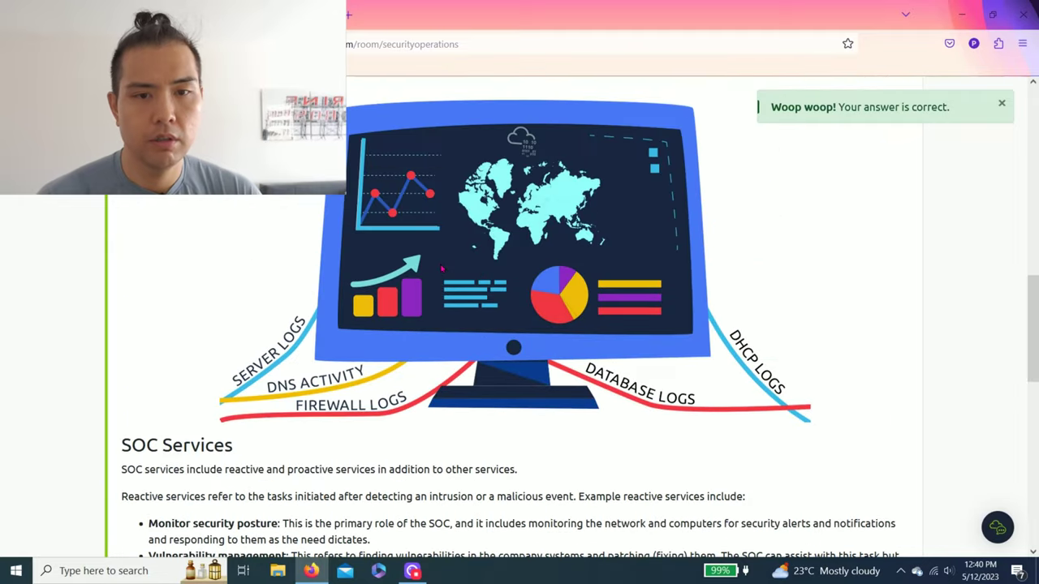
scroll(301, 305, down, 20)
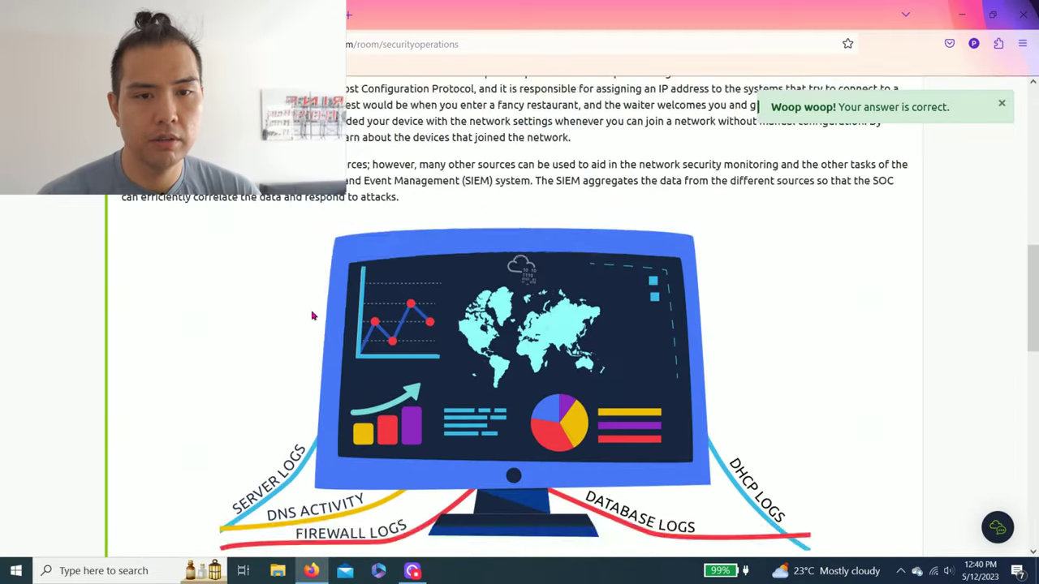
click(186, 429)
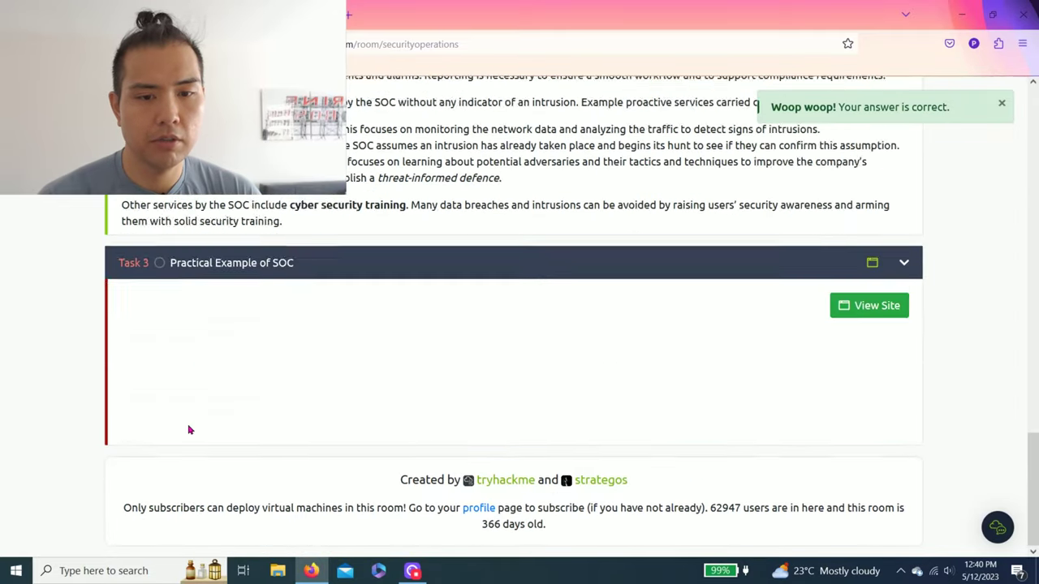
scroll(257, 328, up, 3)
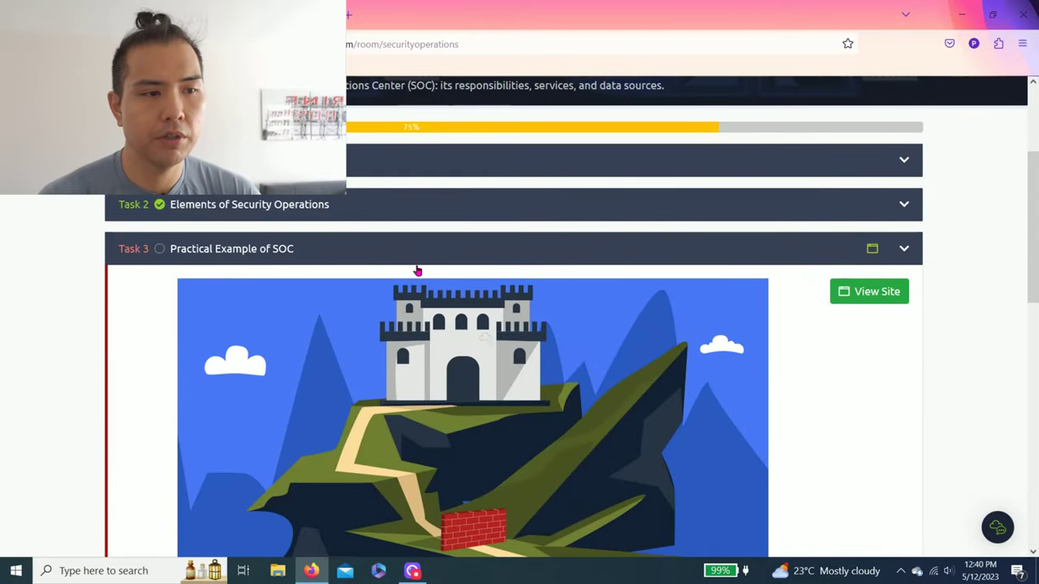
scroll(808, 369, down, 2)
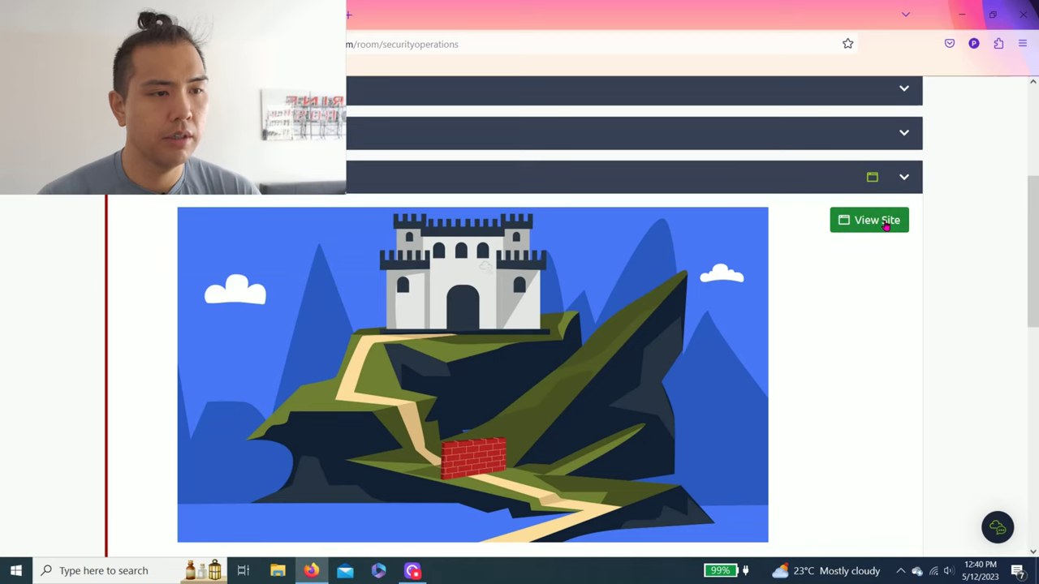
click(886, 233)
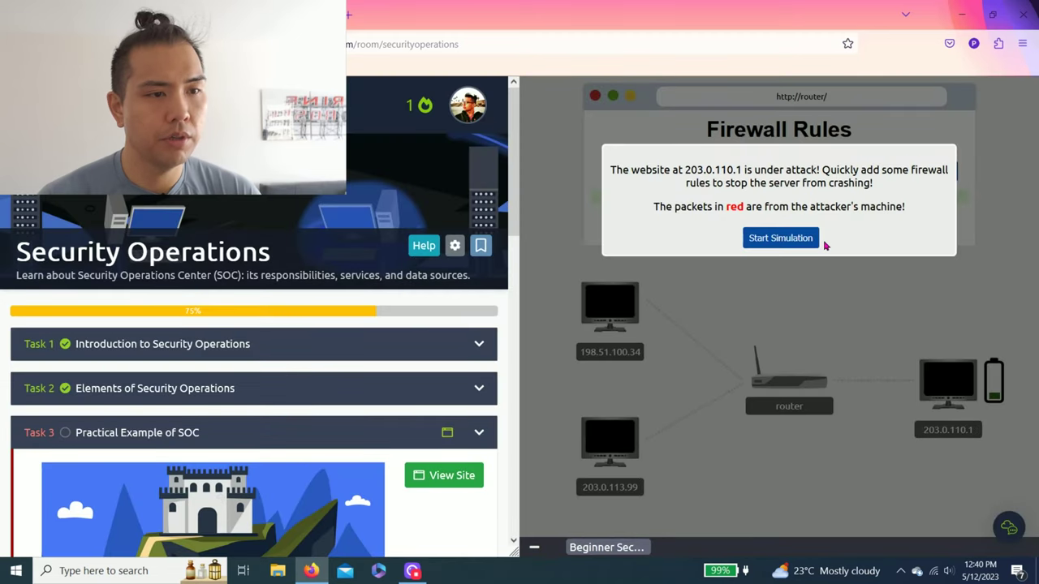
click(783, 238)
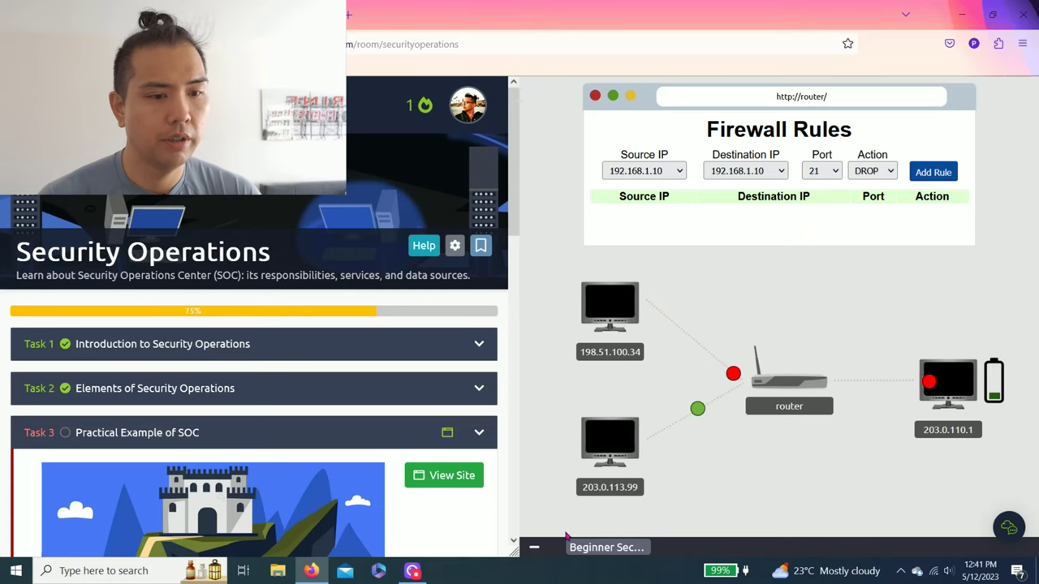
click(534, 547)
scroll(811, 454, down, 3)
scroll(833, 439, down, 3)
scroll(831, 268, up, 3)
click(867, 265)
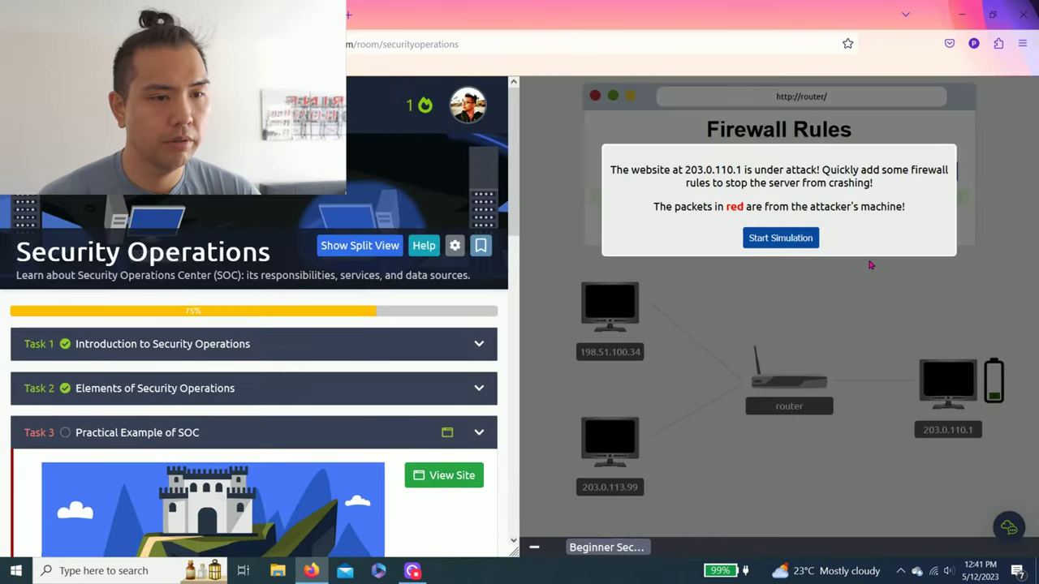
scroll(182, 427, down, 5)
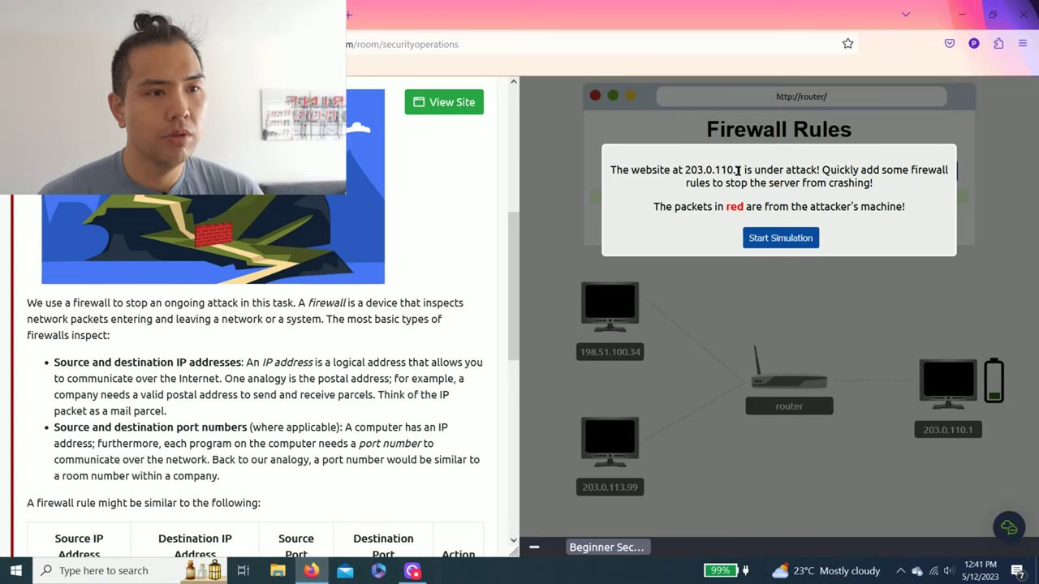
drag(815, 170, 903, 170)
drag(720, 183, 852, 182)
click(854, 185)
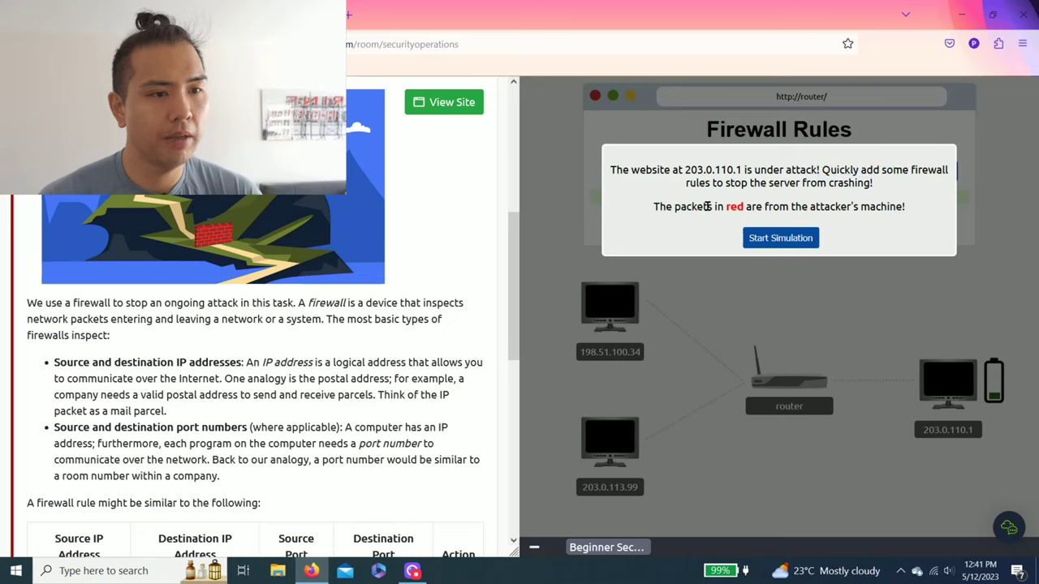
drag(708, 206, 767, 206)
click(874, 202)
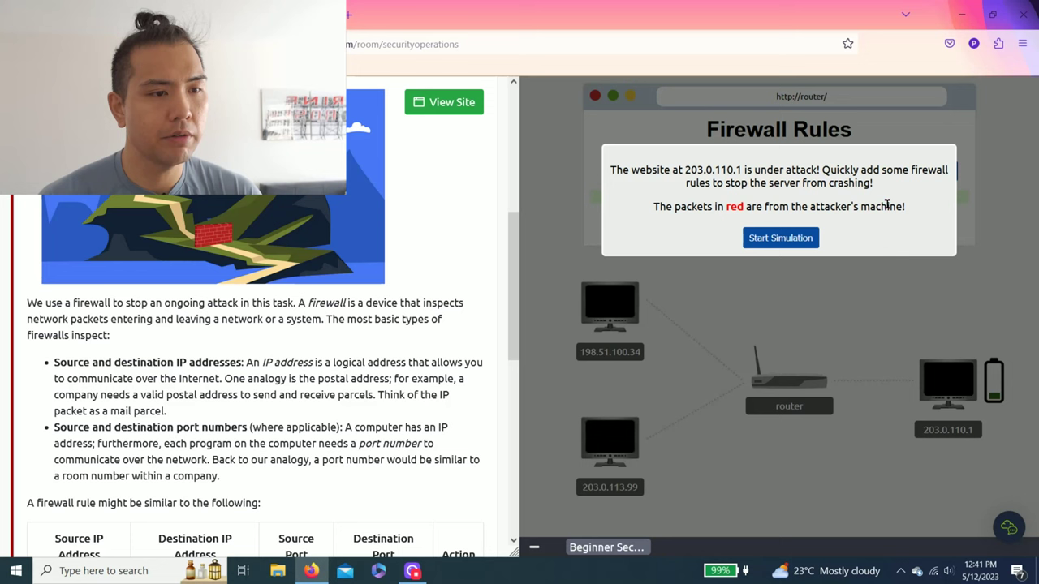
scroll(171, 261, down, 4)
scroll(171, 262, up, 3)
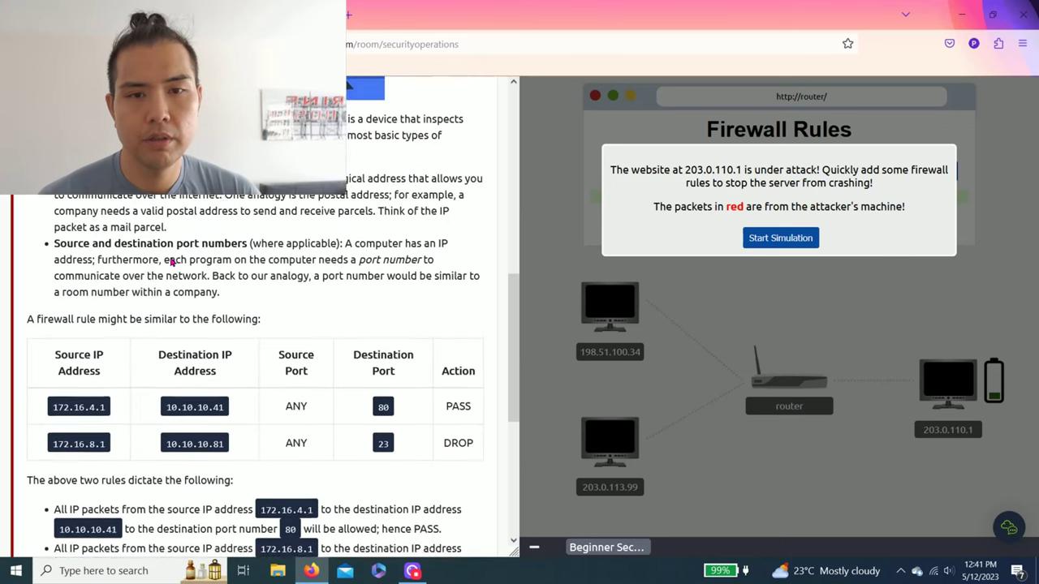
scroll(81, 279, down, 3)
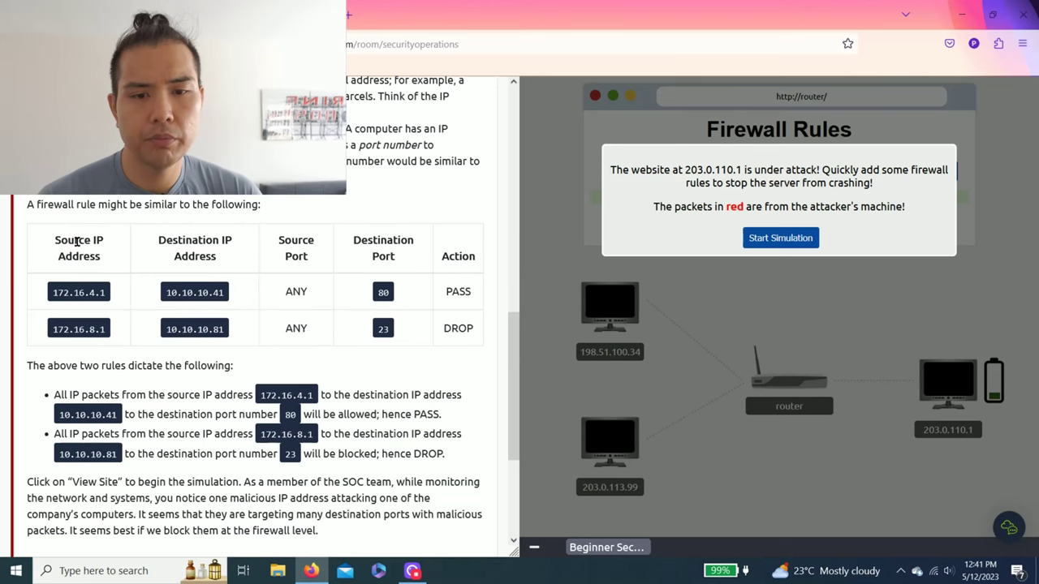
scroll(79, 241, down, 1)
right_click(82, 261)
click(59, 292)
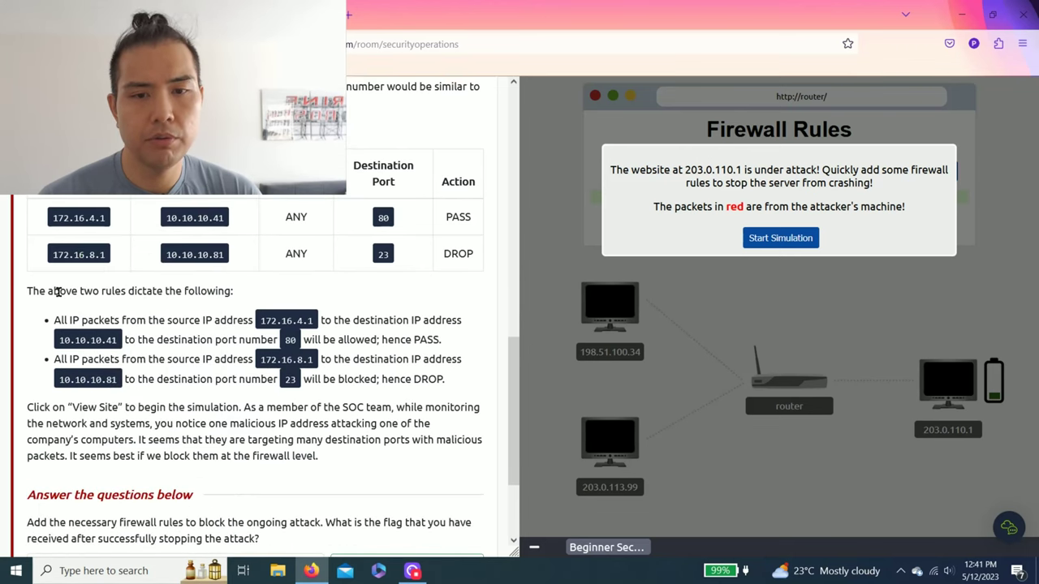
scroll(266, 345, down, 1)
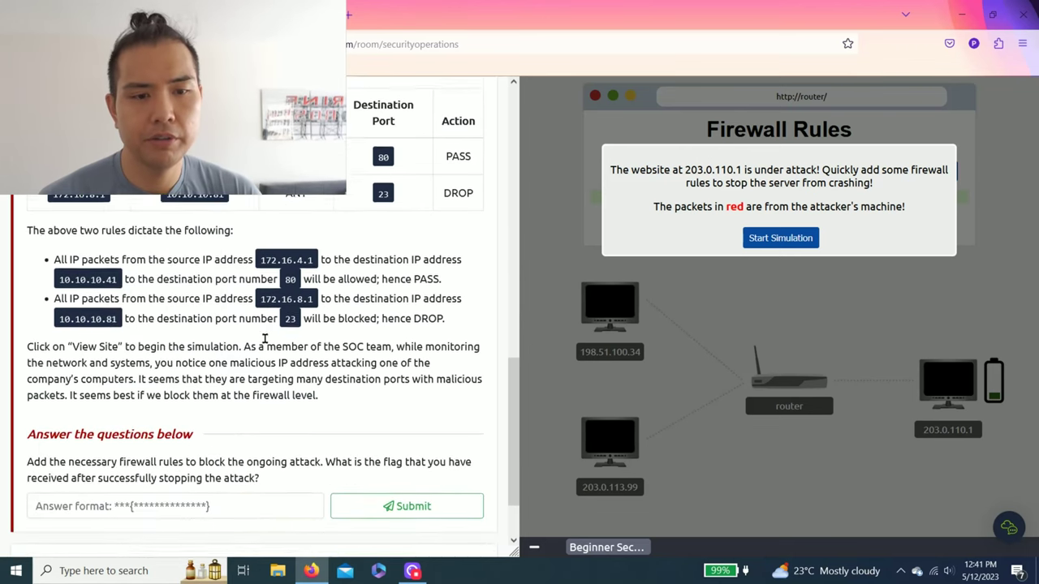
scroll(123, 367, down, 1)
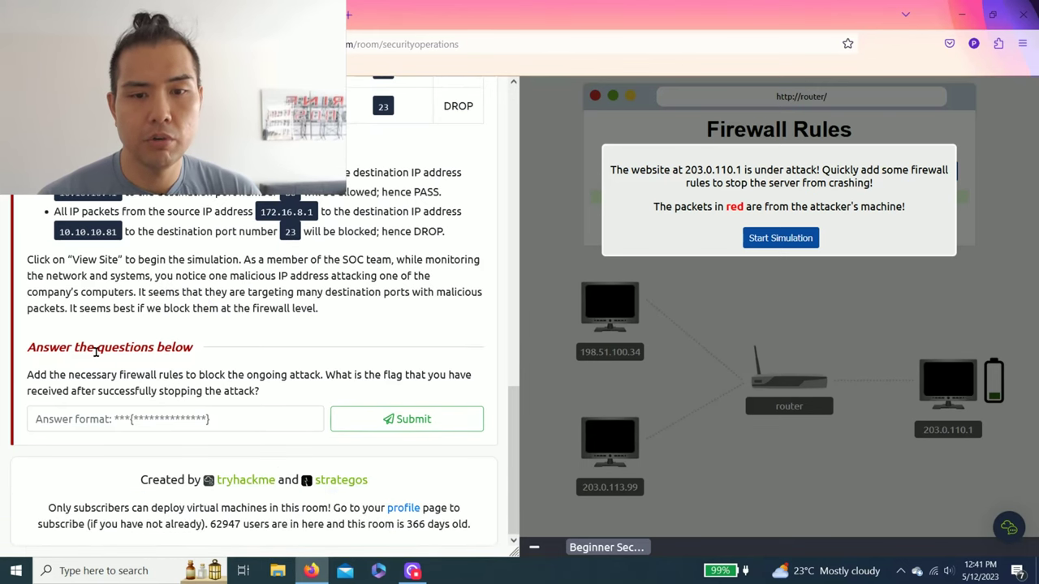
drag(47, 376, 471, 375)
click(313, 376)
drag(36, 394, 247, 392)
click(253, 389)
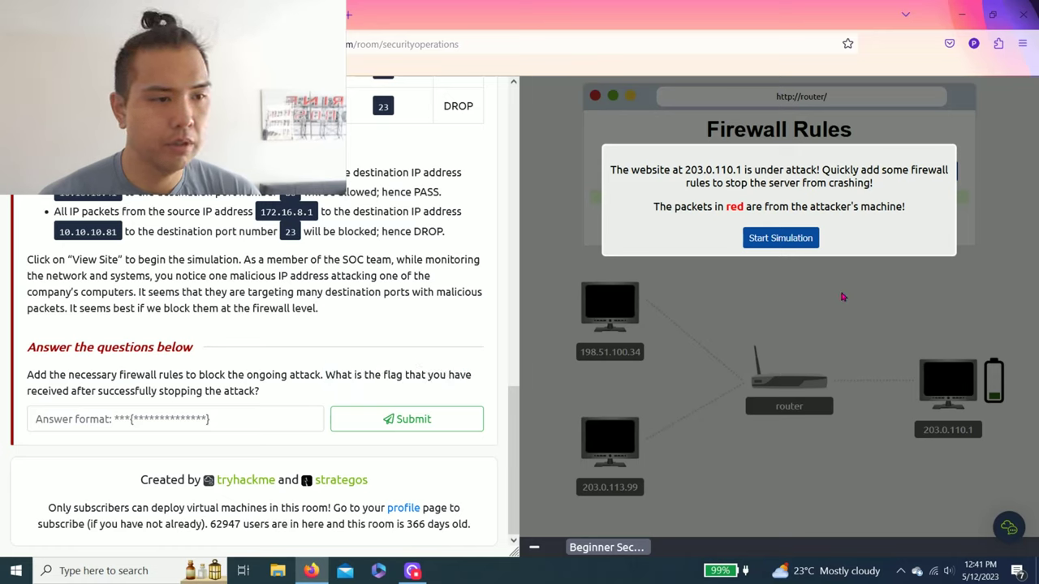
- Start the simulation and add a rule to DROP 198.51.100.34 to 203.0.110.1 on port 80
click(783, 241)
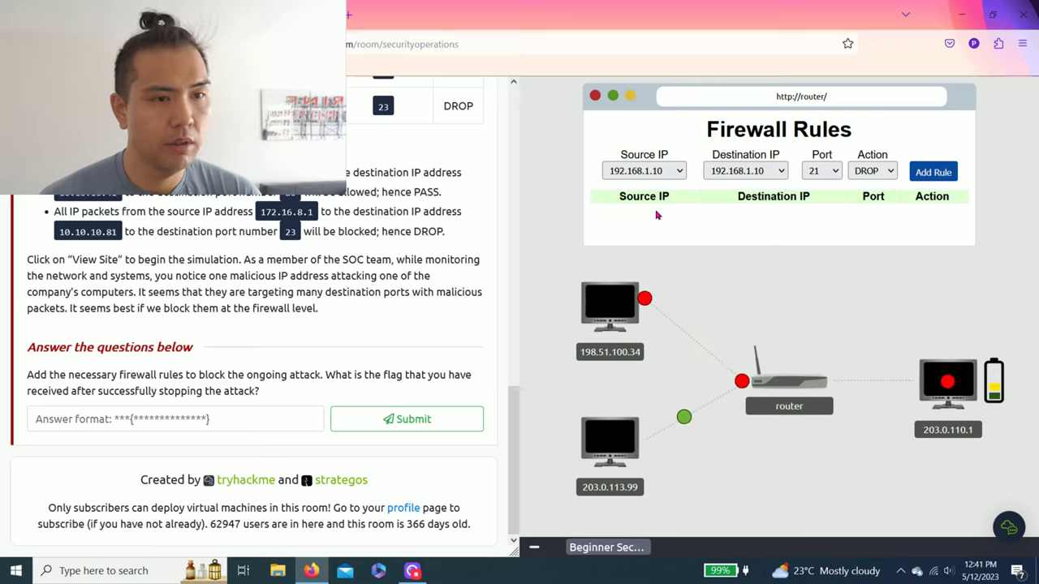
click(672, 171)
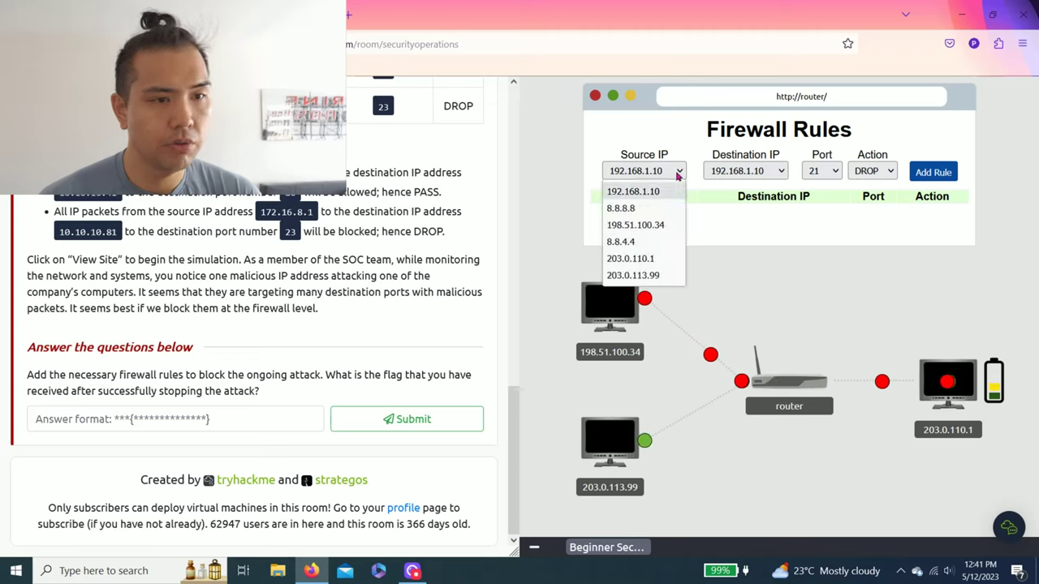
click(645, 222)
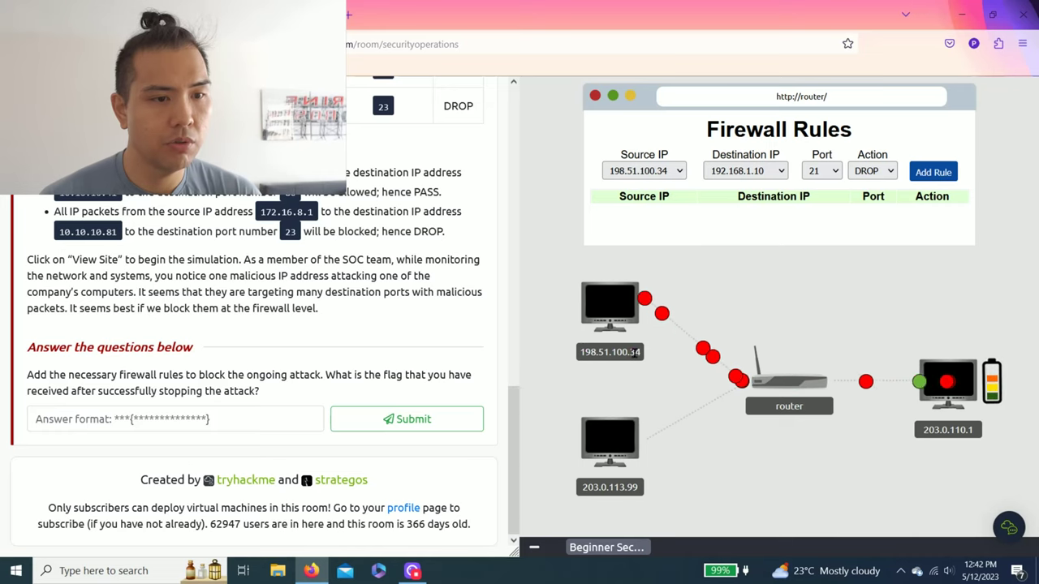
click(772, 171)
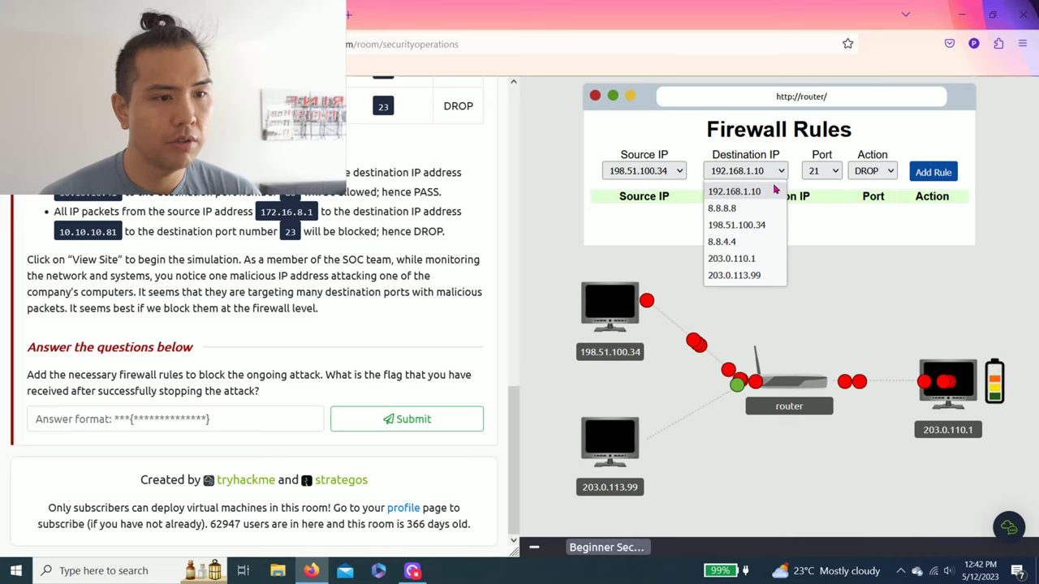
click(738, 259)
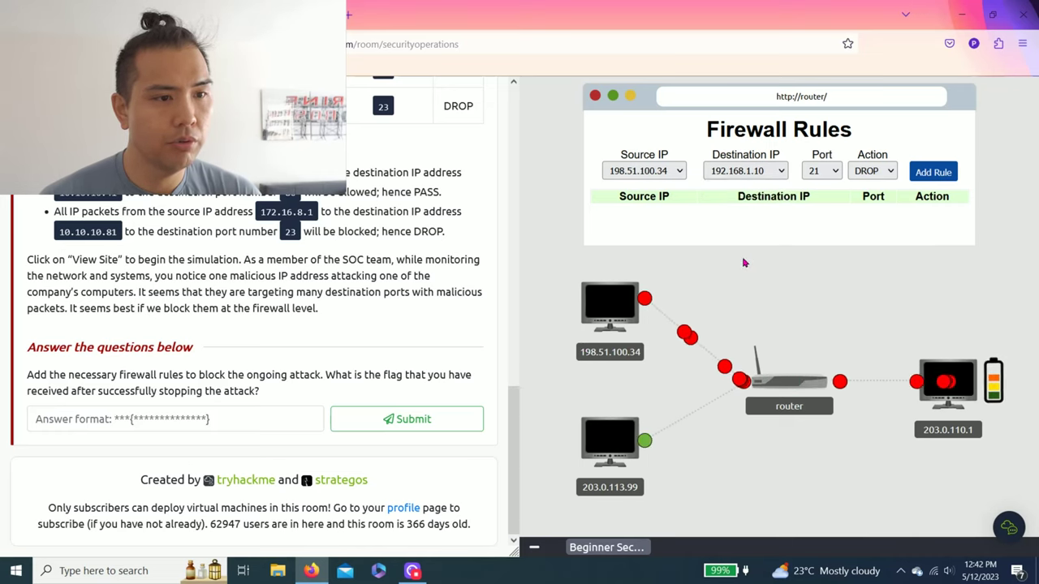
click(821, 171)
click(821, 232)
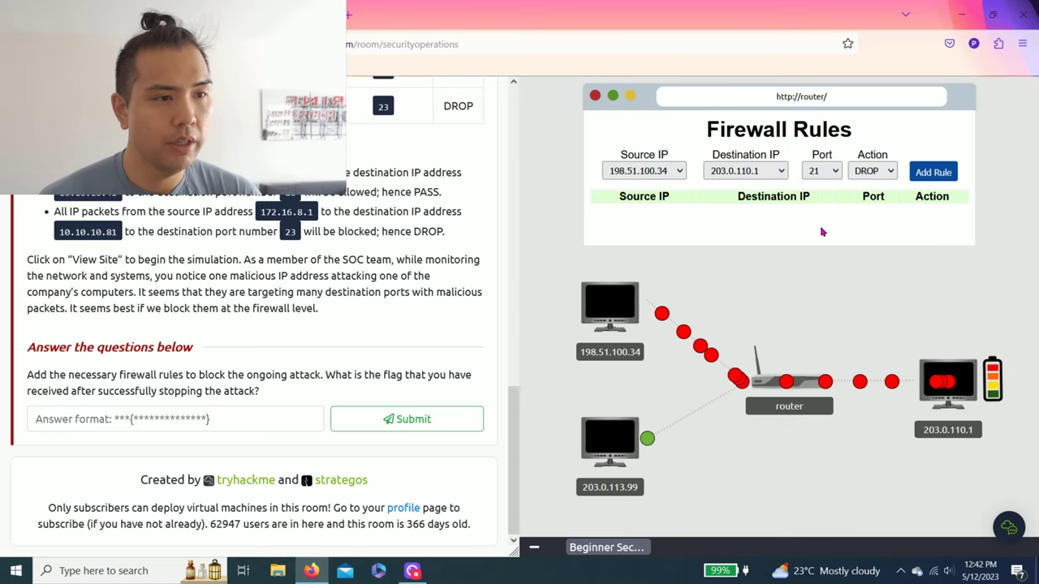
click(872, 171)
click(866, 192)
click(949, 170)
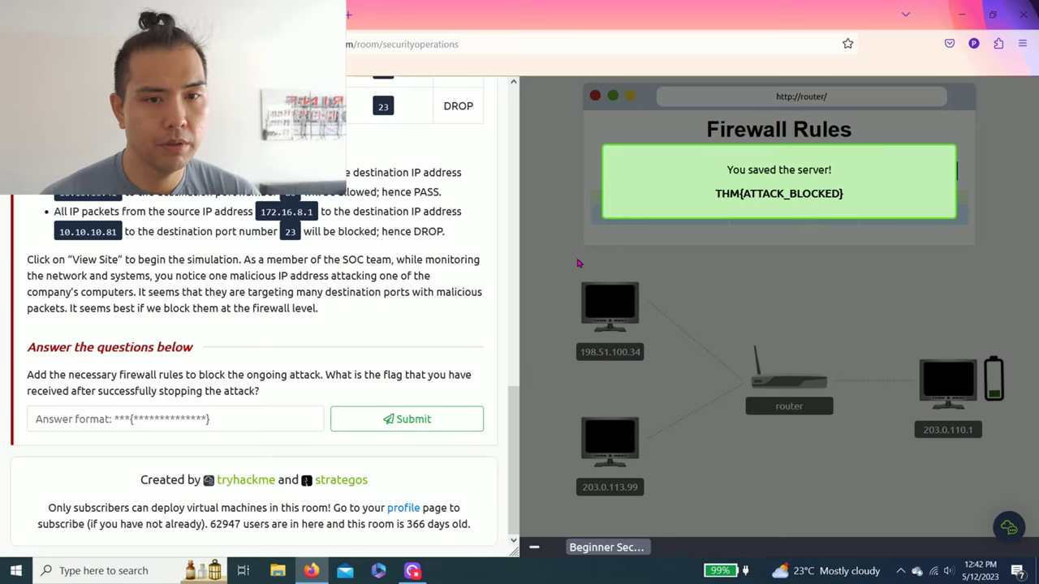
- Copy the flag THM{ATTACK_BLOCKED} and submit it as the answer
scroll(373, 291, up, 2)
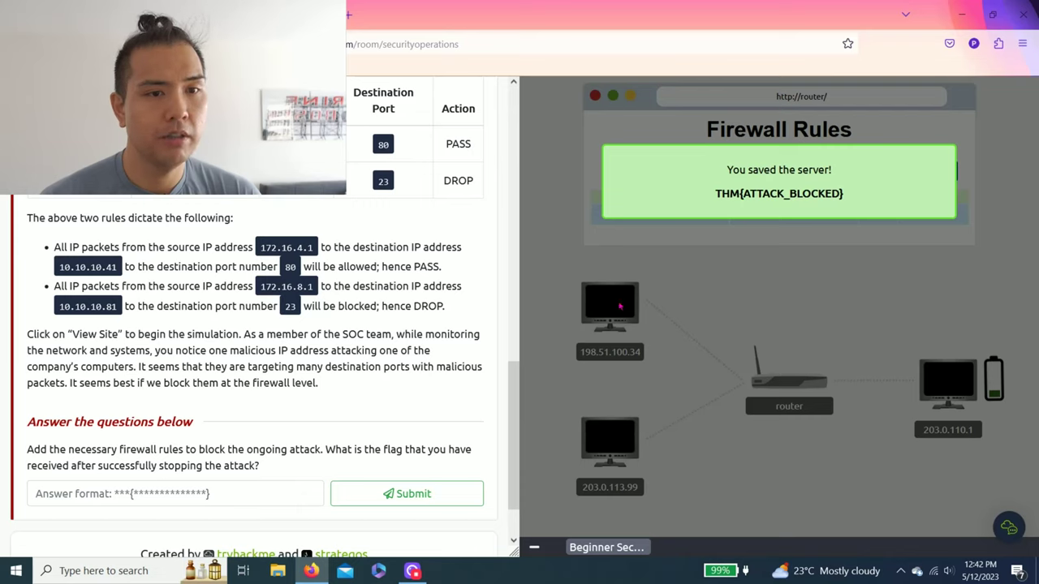
drag(711, 206, 846, 205)
key(ctrl+c)
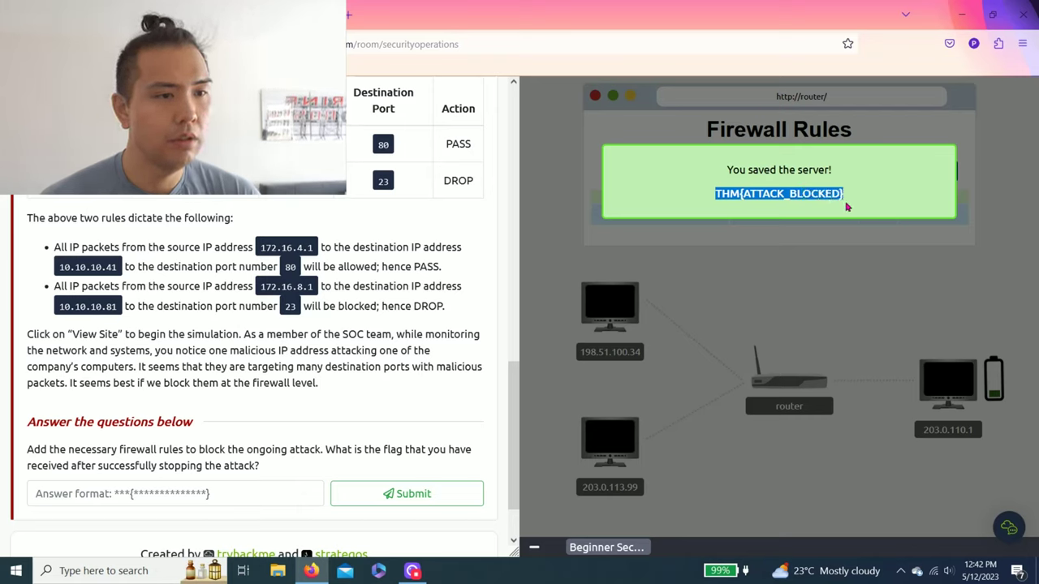
scroll(156, 260, down, 2)
click(111, 426)
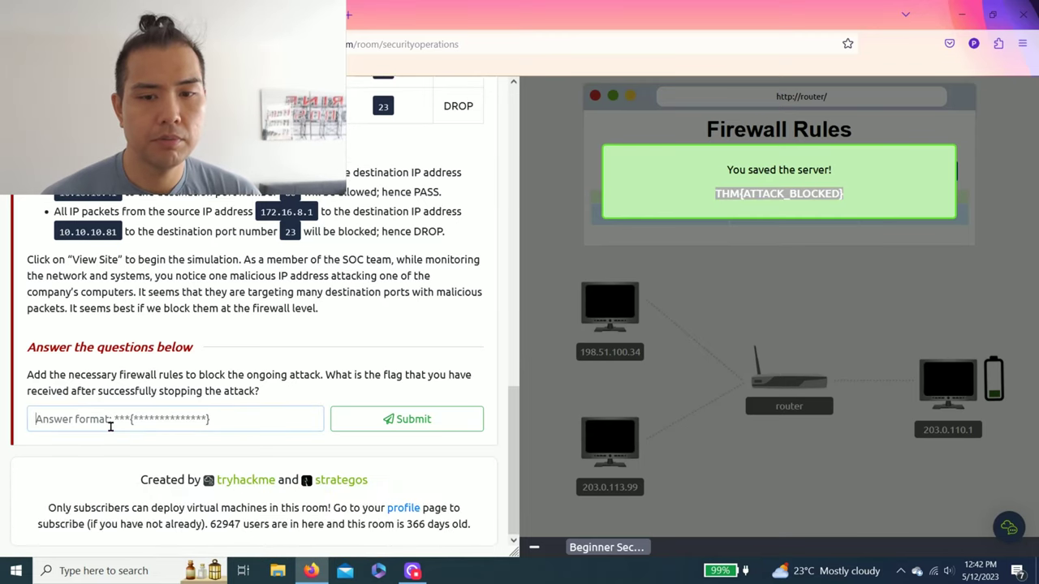
key(ctrl+v)
click(391, 422)
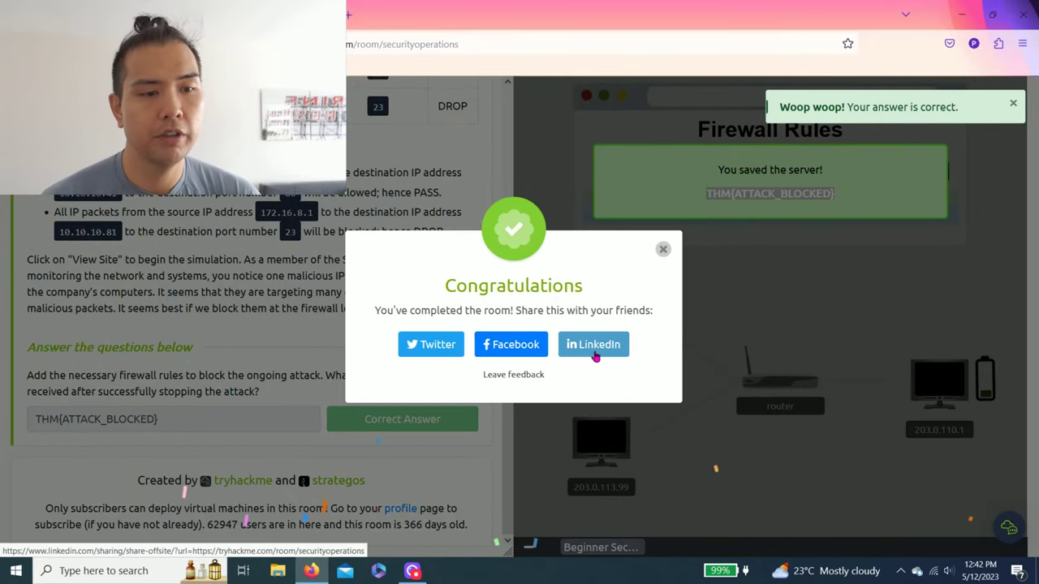
- Dismiss the room-completion congratulations popup and scroll back up the page
click(662, 248)
scroll(97, 307, up, 10)
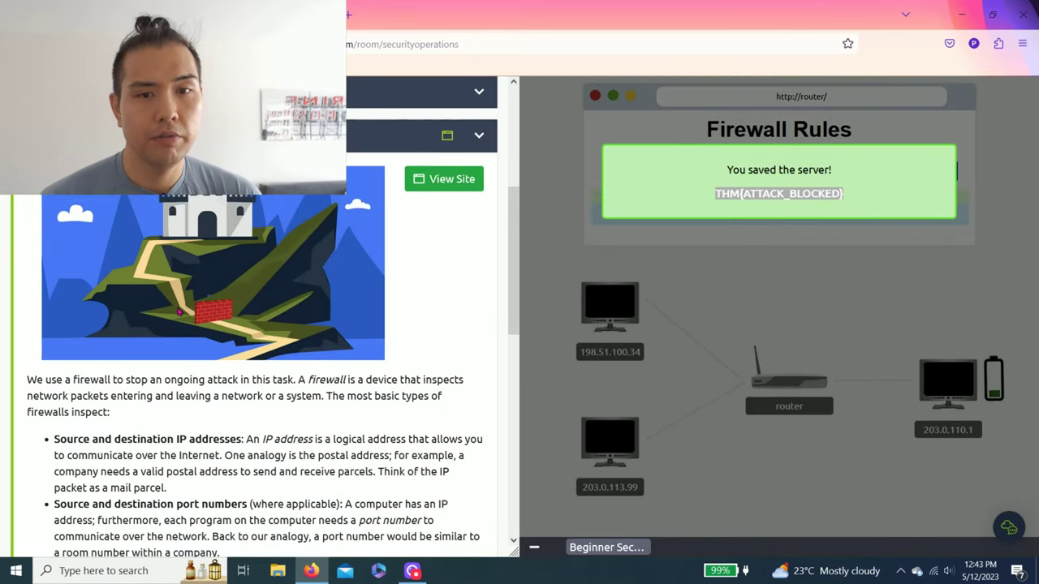
scroll(256, 417, up, 2)
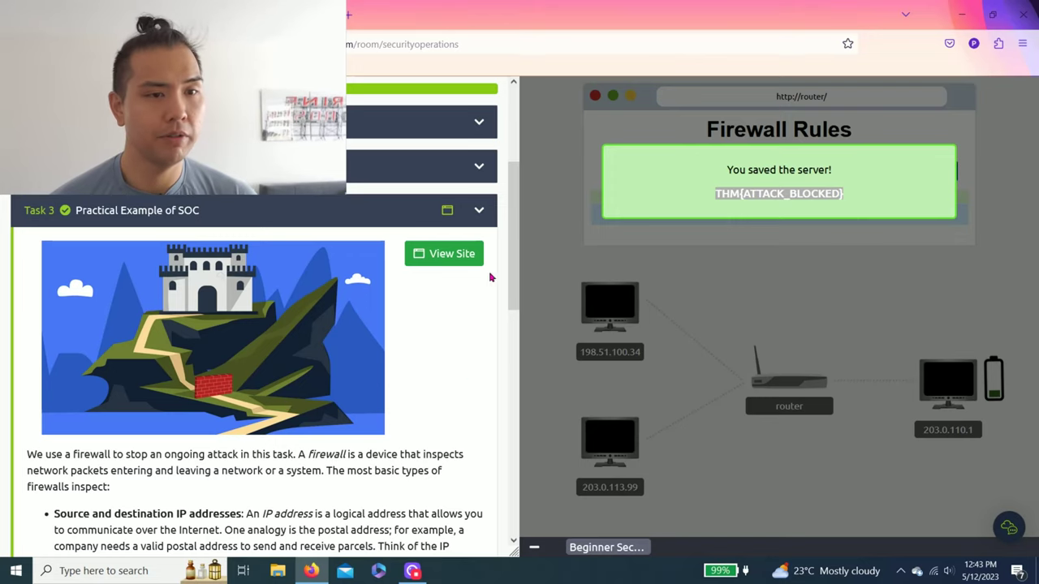
scroll(487, 325, up, 3)
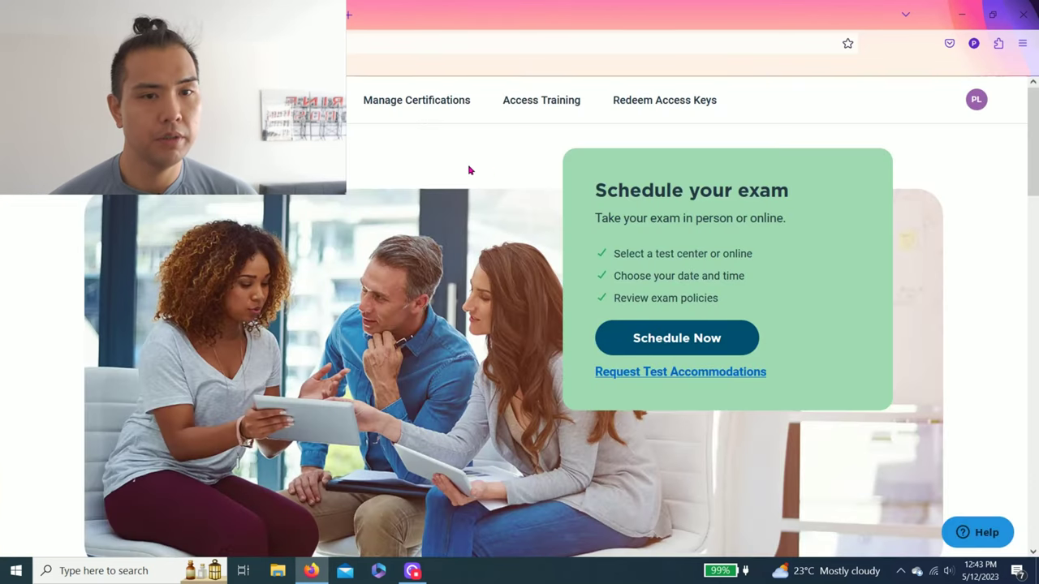
- Go via Manage Certifications to the Certifications summary listing ITF+, A+, CySA+, PenTest+ and Security+
click(408, 102)
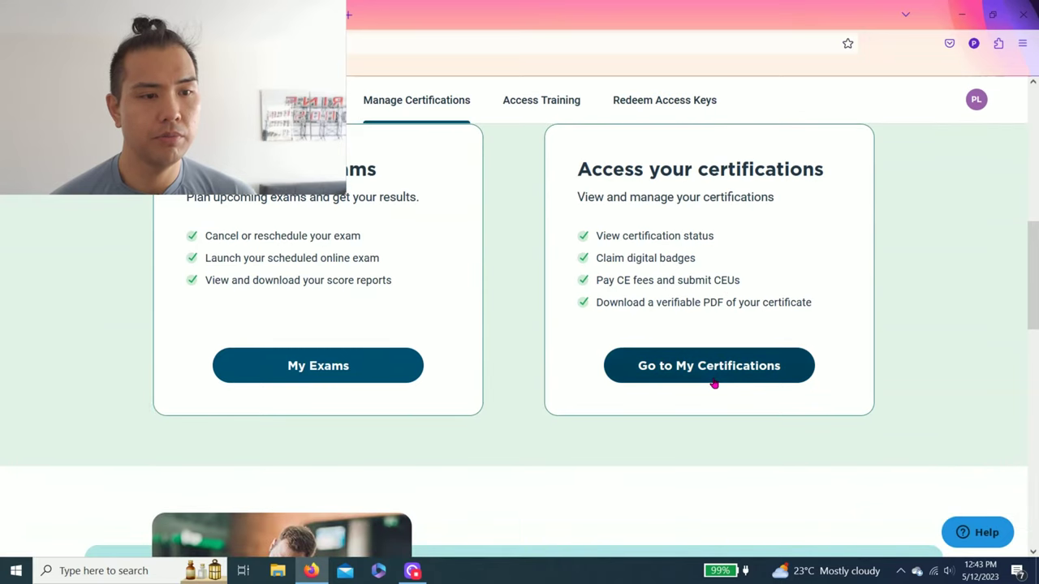
click(715, 381)
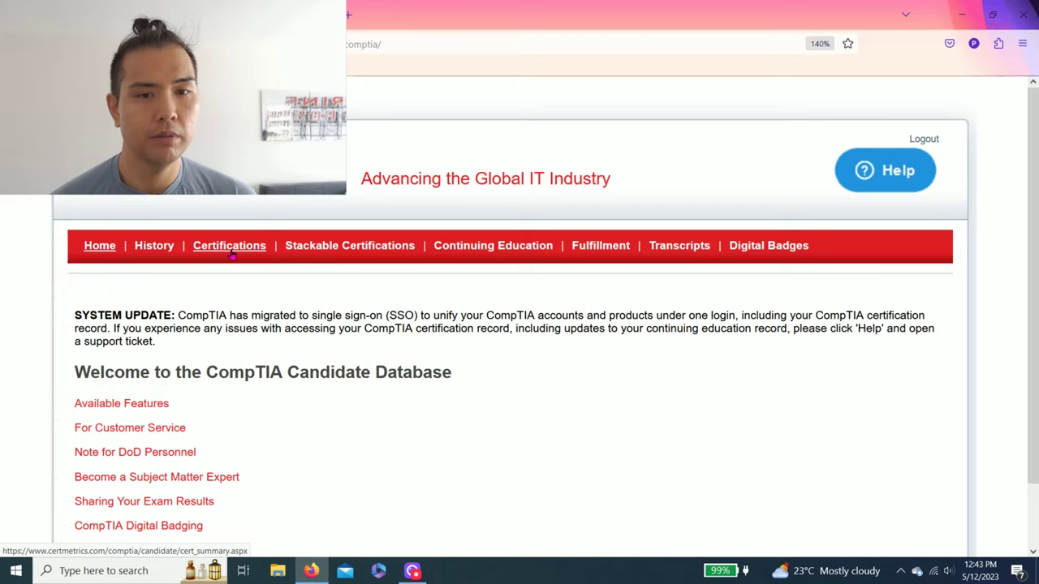
click(231, 246)
scroll(360, 295, down, 3)
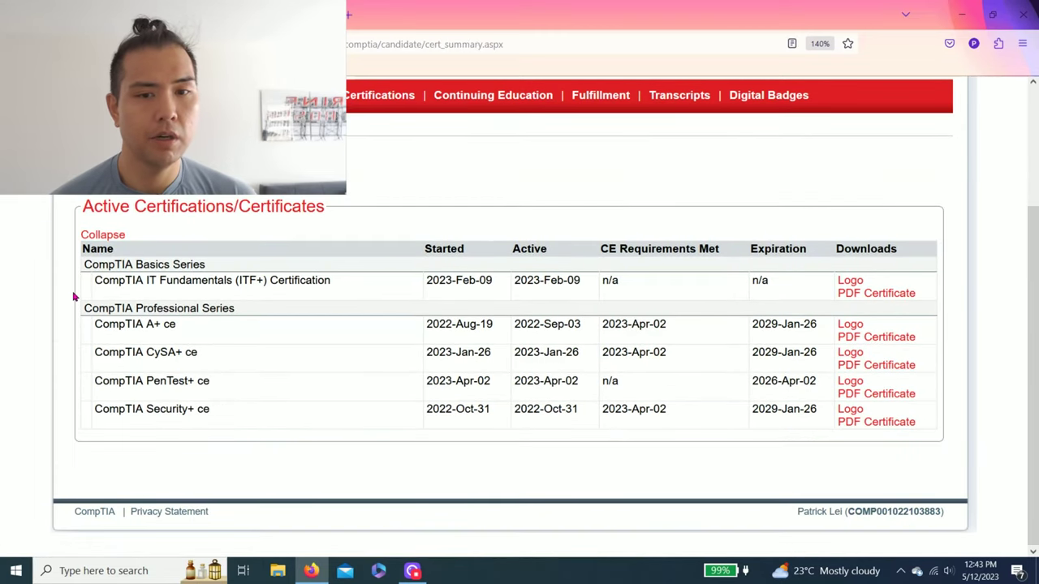
drag(254, 280, 235, 281)
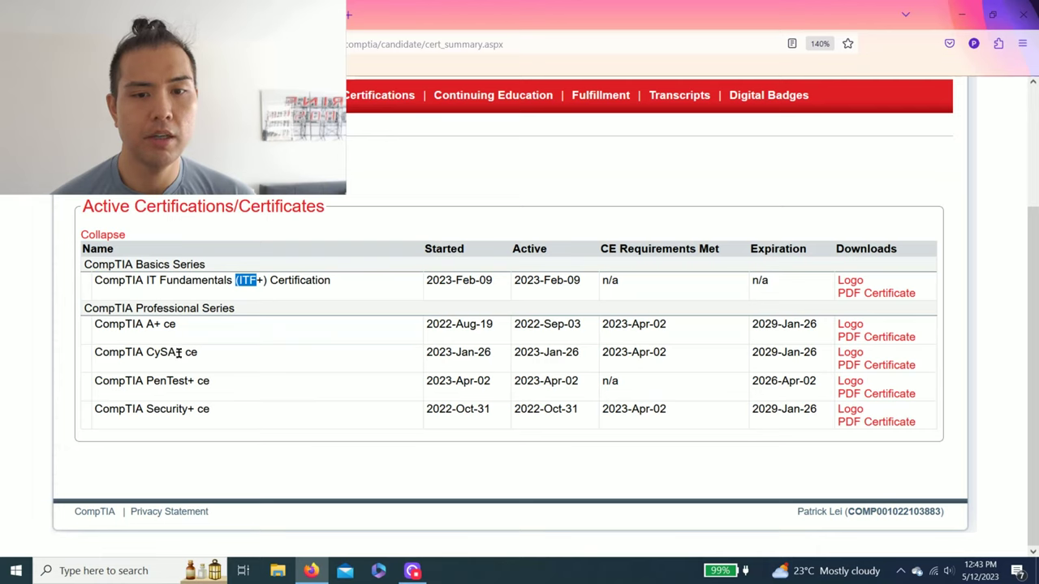
click(185, 379)
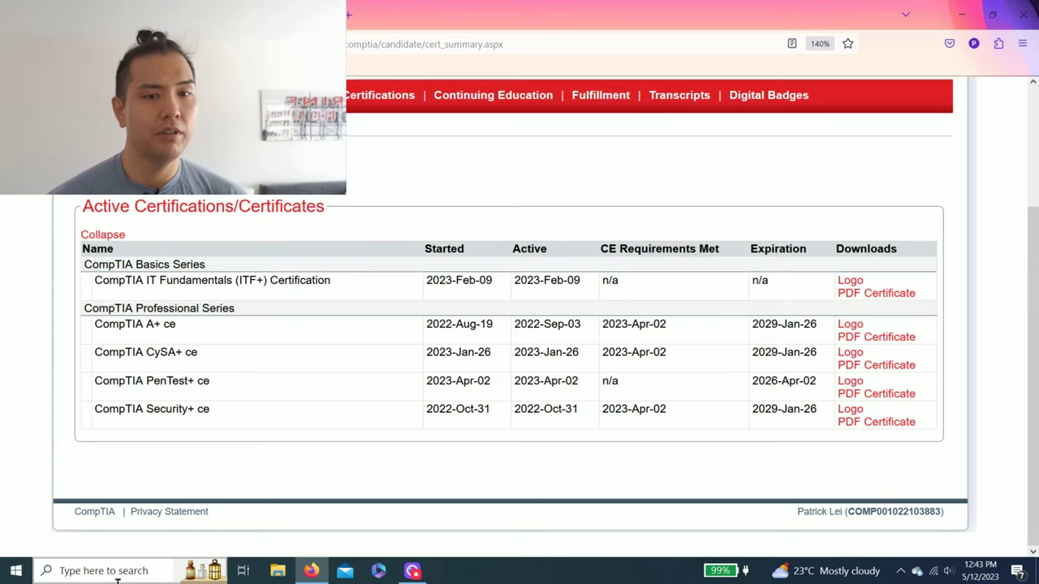
scroll(402, 380, up, 2)
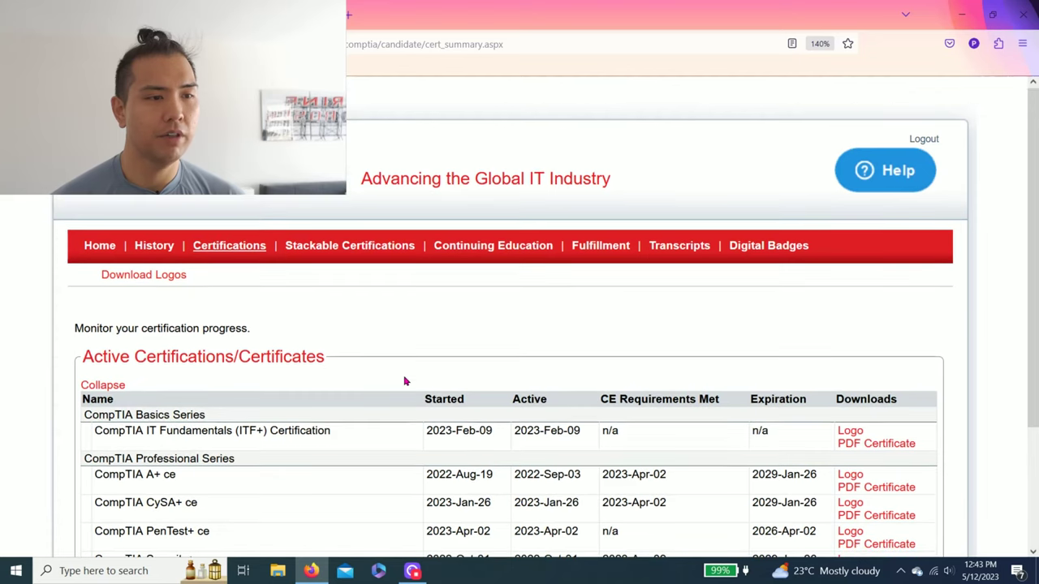